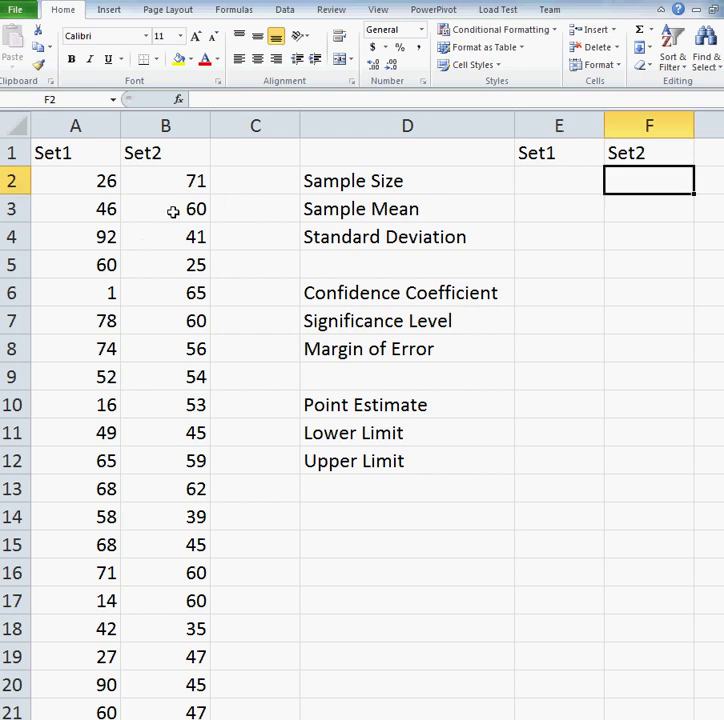
Step: Calculate the Set1 sample size in cell E2 with the formula =COUNT(A2:A101)
left_click(532, 188)
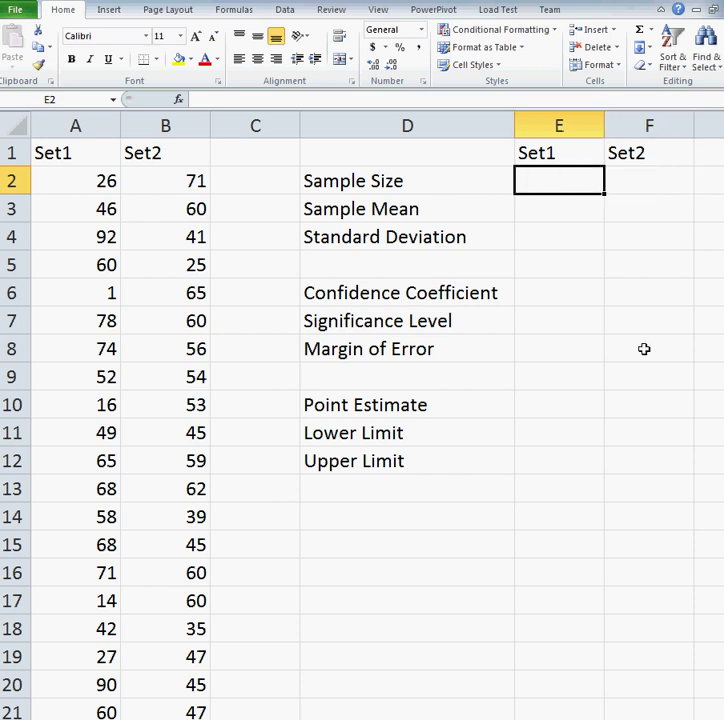
type("=")
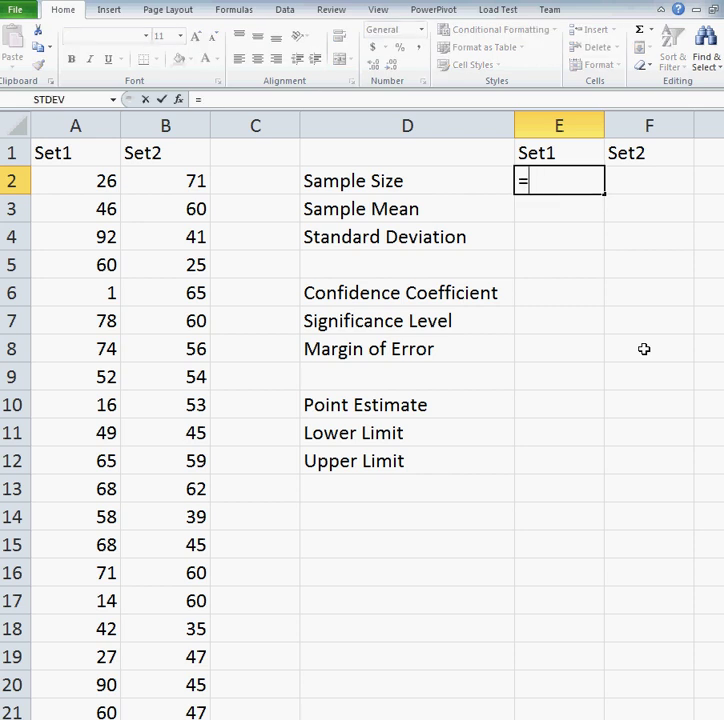
type("COUNT(")
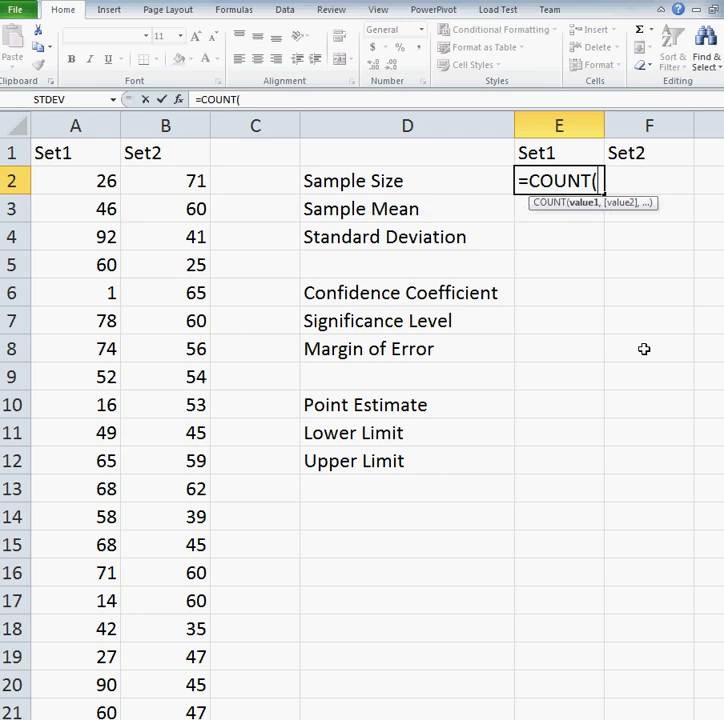
type("A2:")
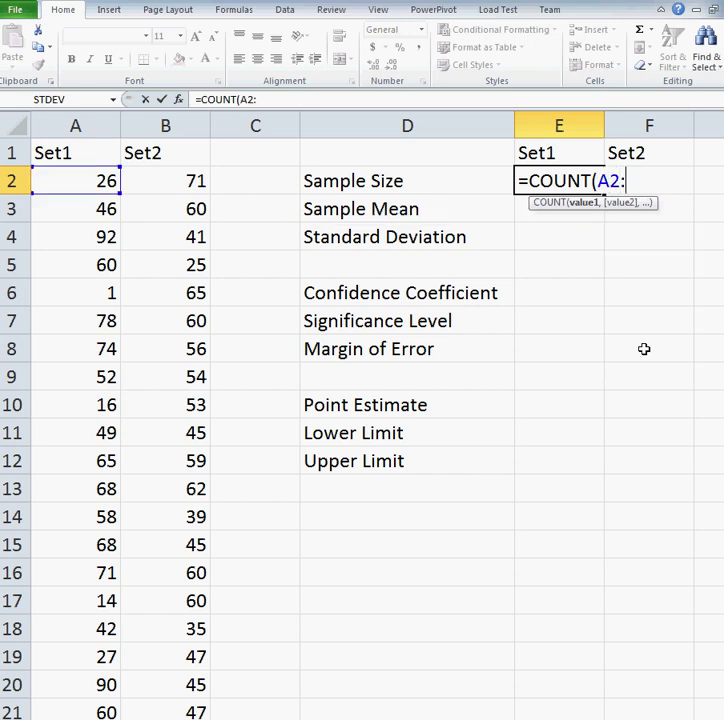
type("A101")
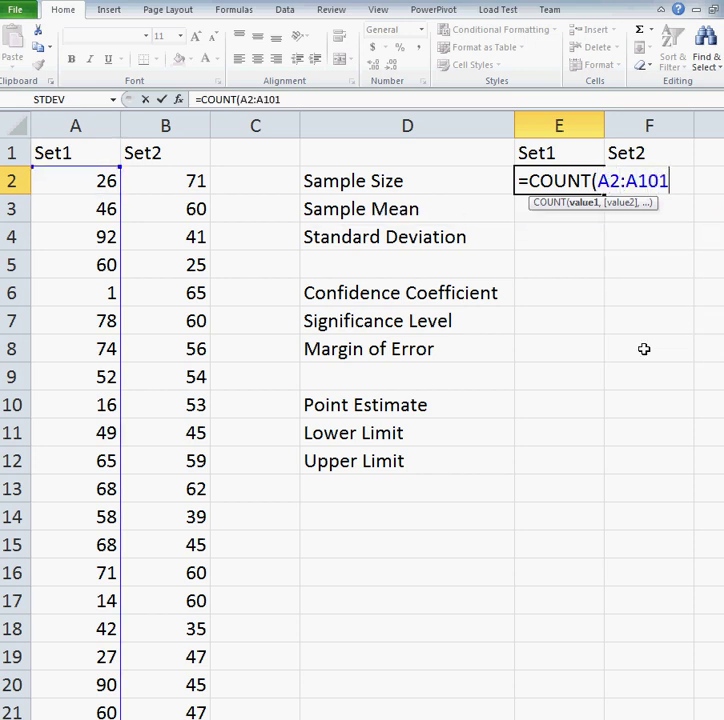
type(")")
key("Return")
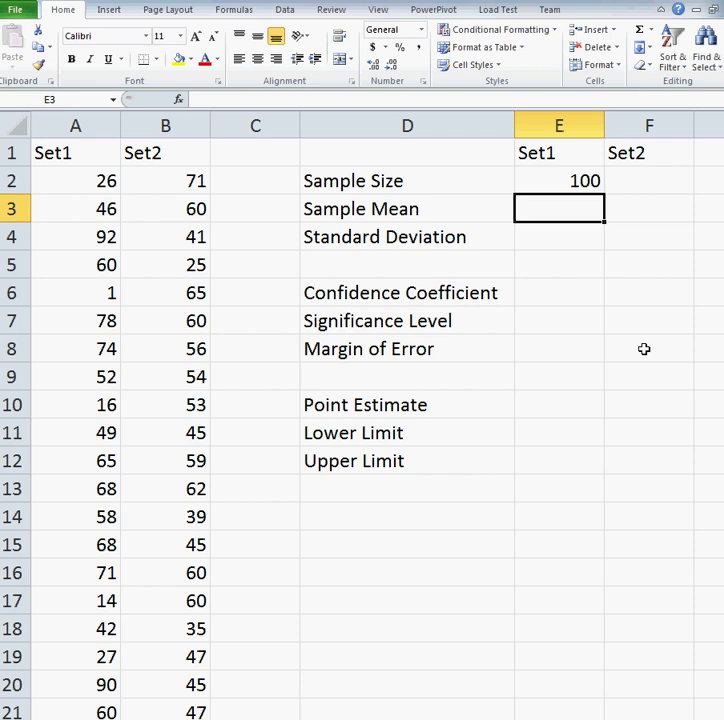
Step: Calculate the Set1 sample mean in cell E3 with the formula =AVERAGE(A2:A101)
type("=")
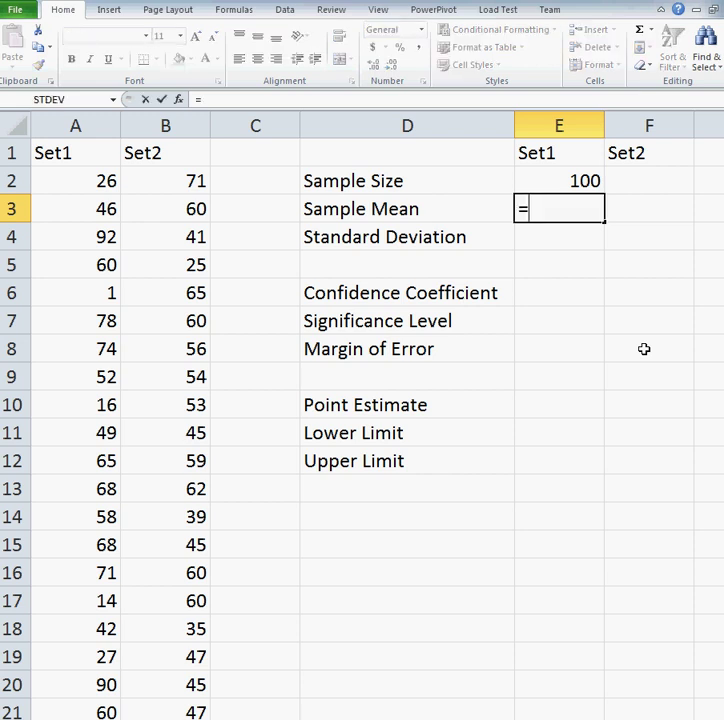
type("Average")
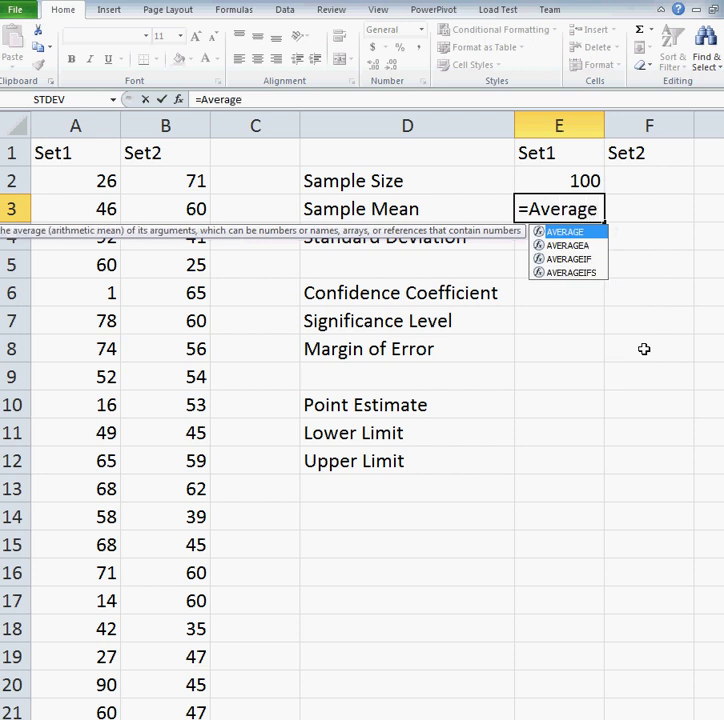
type("(A2:")
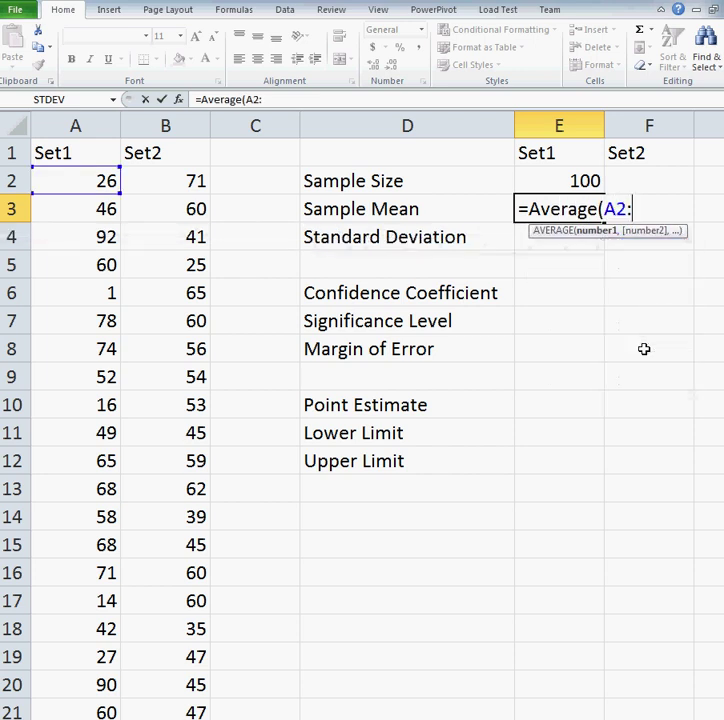
type("A101)")
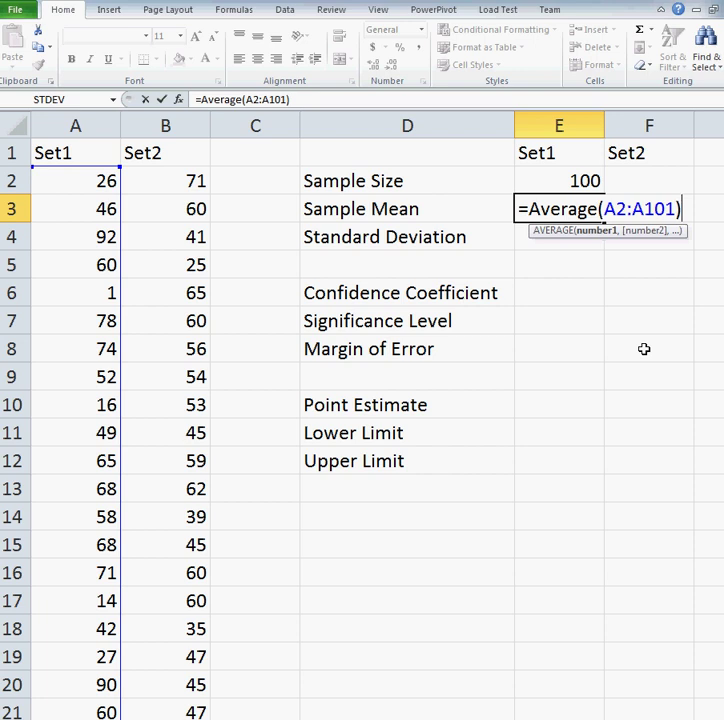
key("Return")
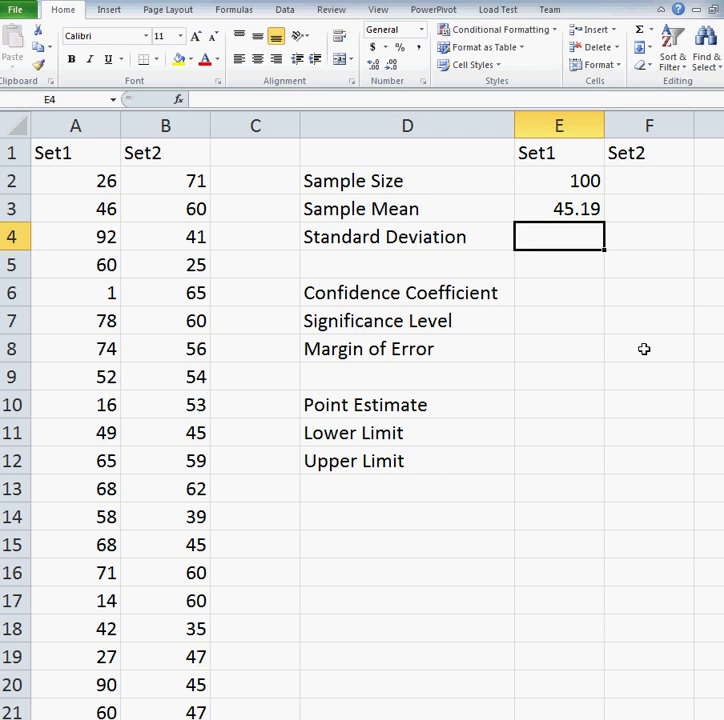
Step: Calculate the Set1 standard deviation in cell E4 with the formula =STDEVA(A2:A101)
type("=")
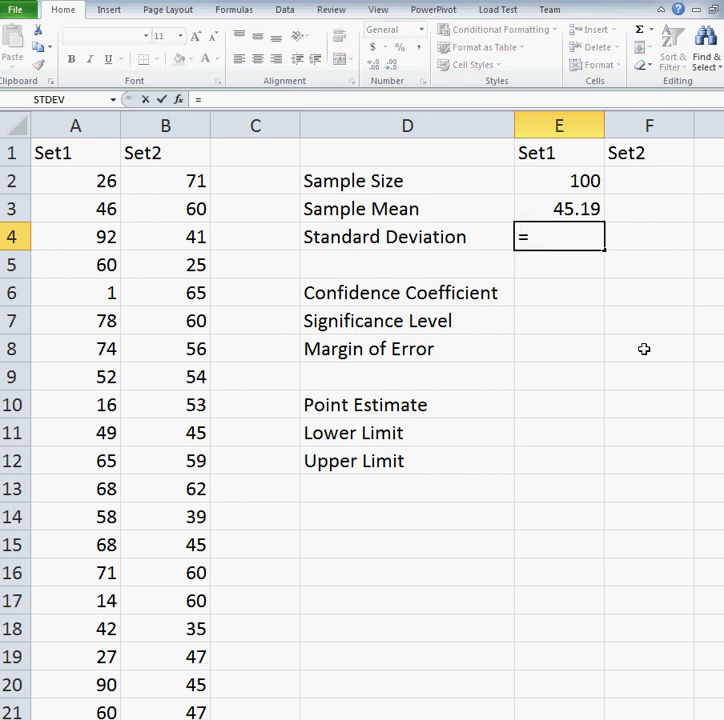
type("(")
key("BackSpace")
type("STDEV")
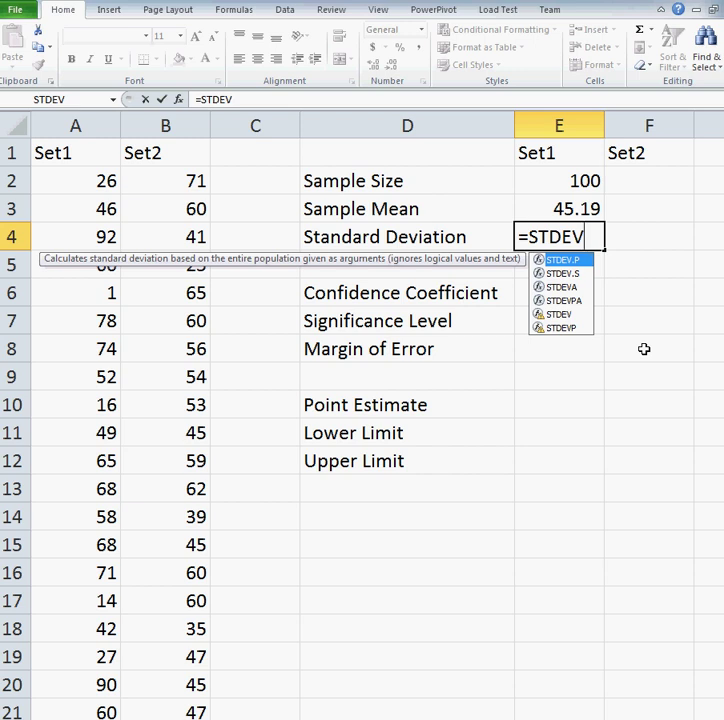
type("A")
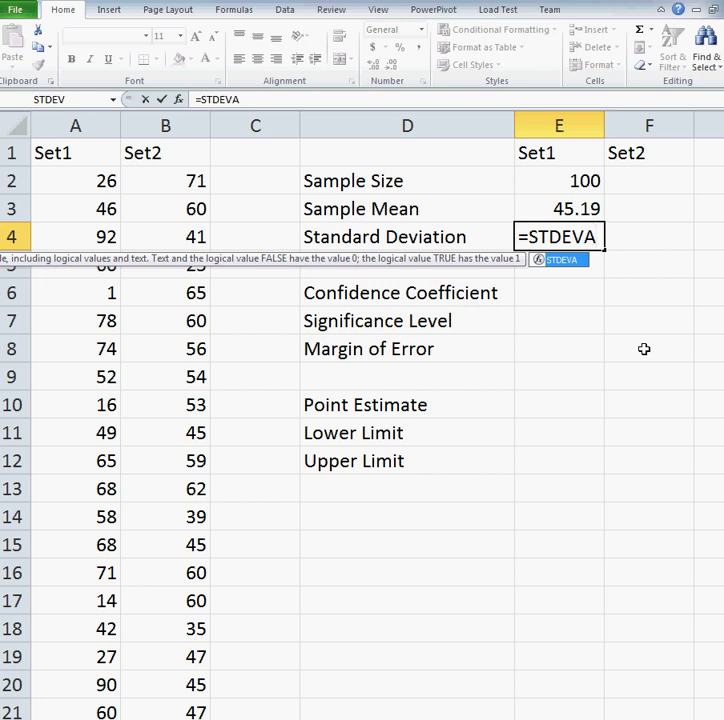
type("(A2:")
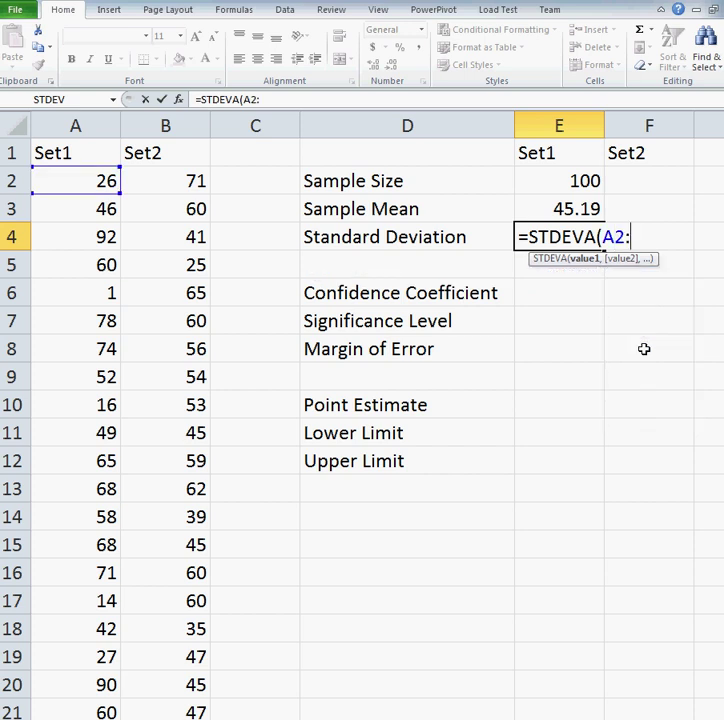
type("A101")
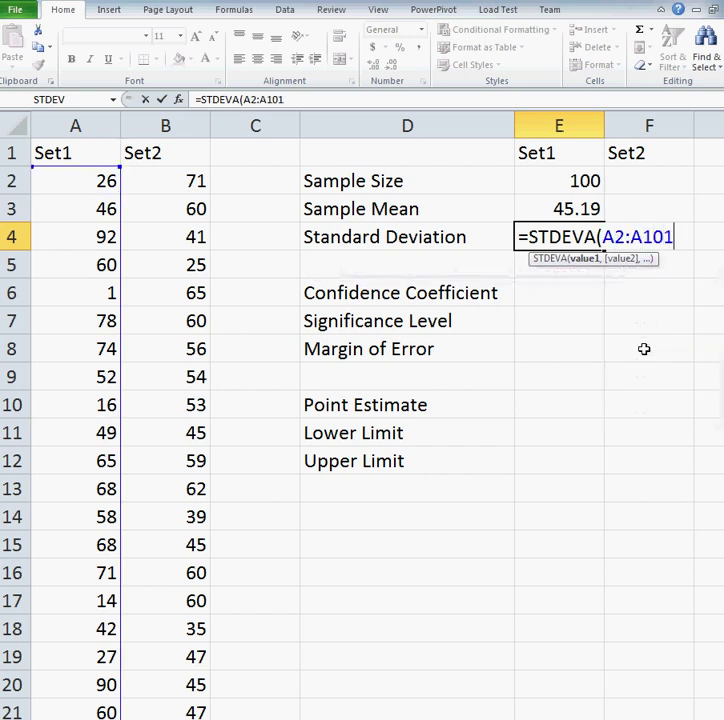
type(")")
key("Return")
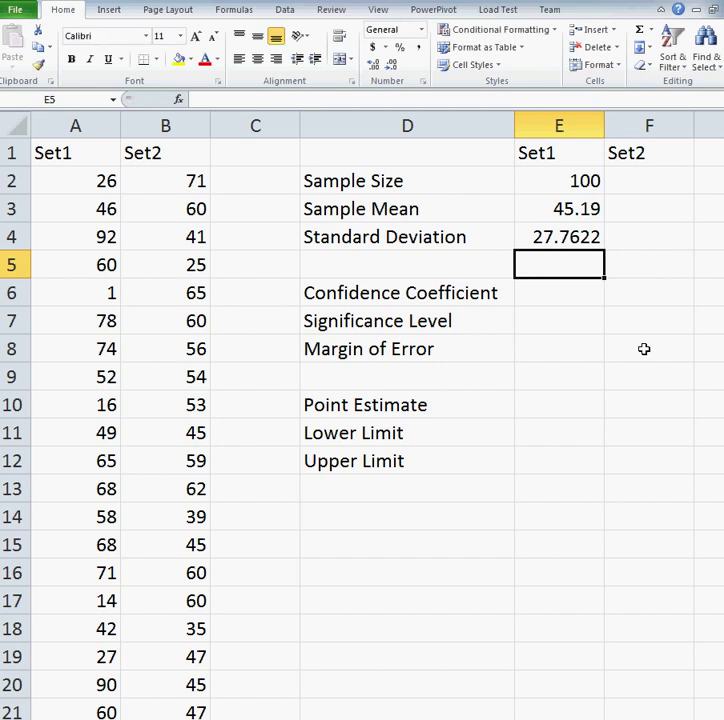
Step: Enter 0.95 as the Set1 confidence coefficient in E6 and compute the significance level in E7 as =1-E6
key("Down")
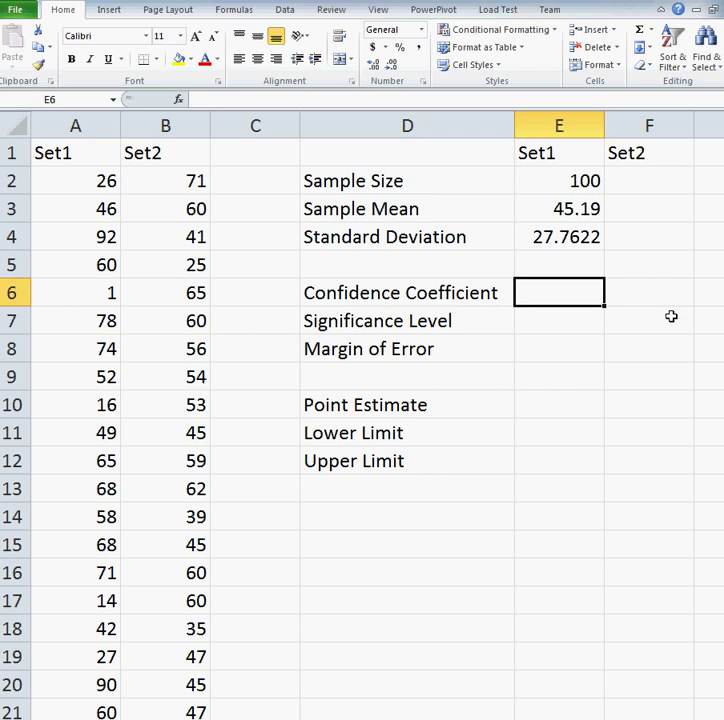
type("0.95")
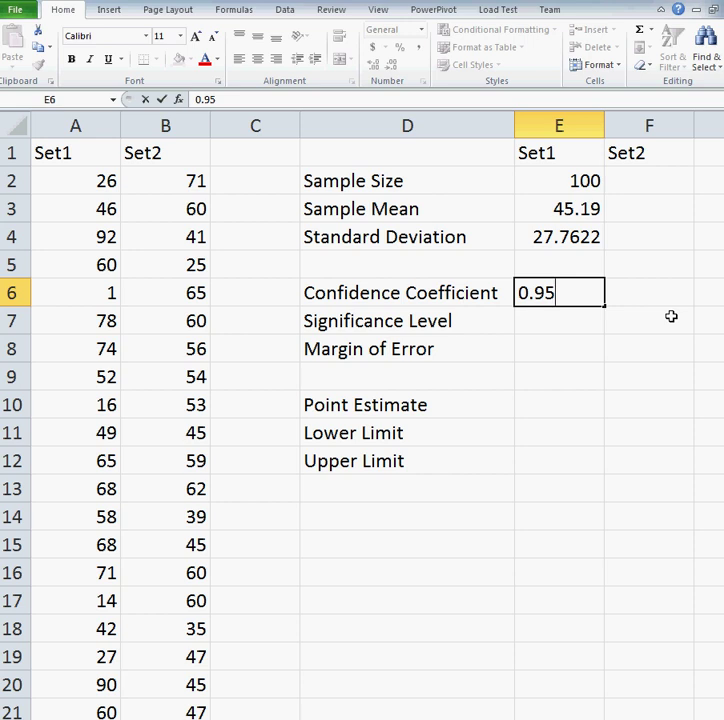
key("Return")
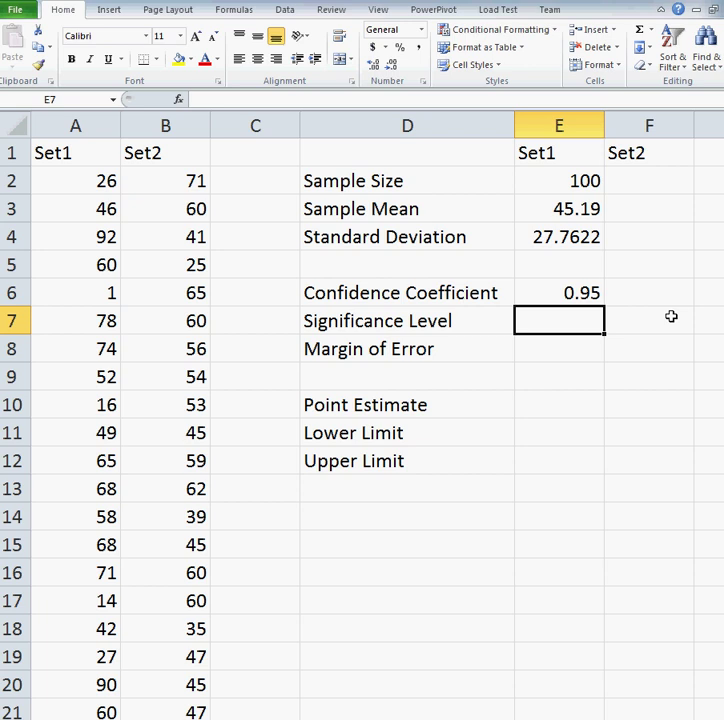
type("=1-")
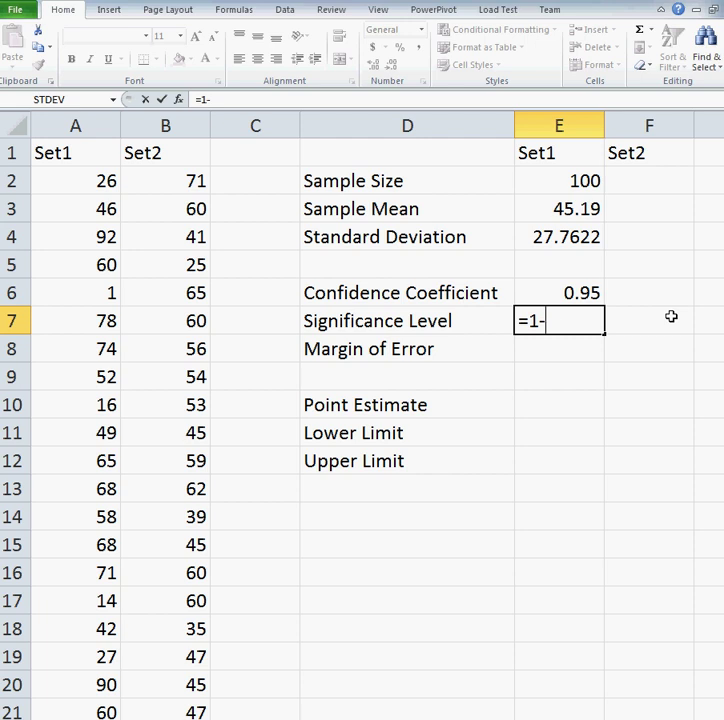
type("E6")
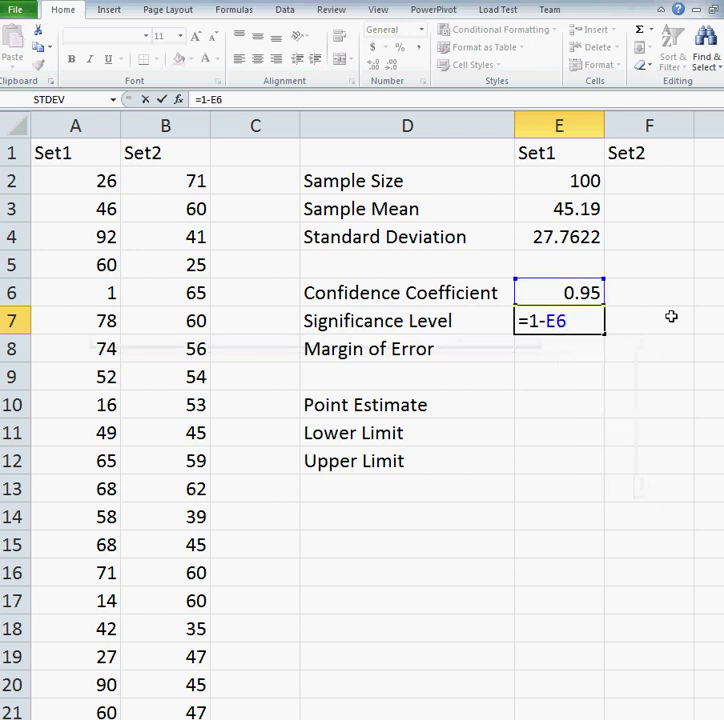
key("Return")
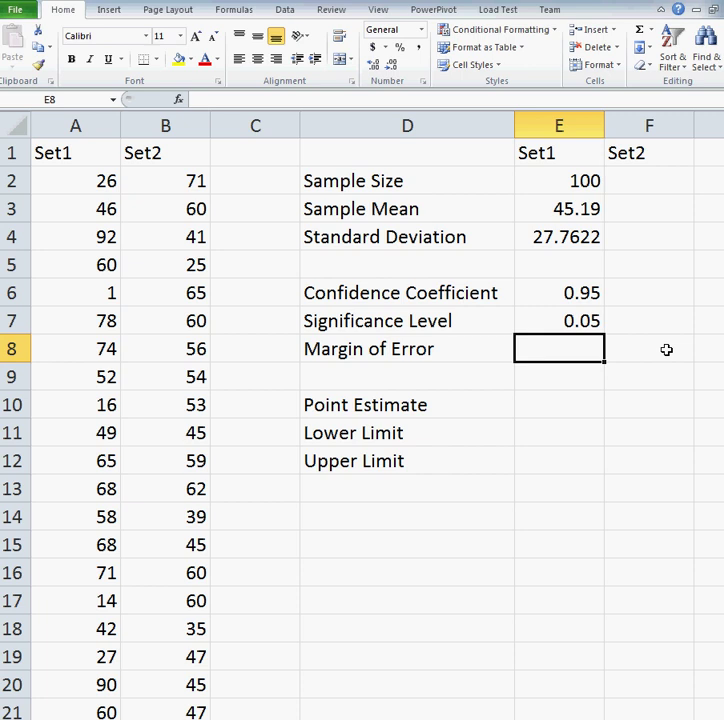
Step: Calculate the Set1 margin of error in cell E8 with the formula =CONFIDENCE(E7,E4,E2)
type("=CO")
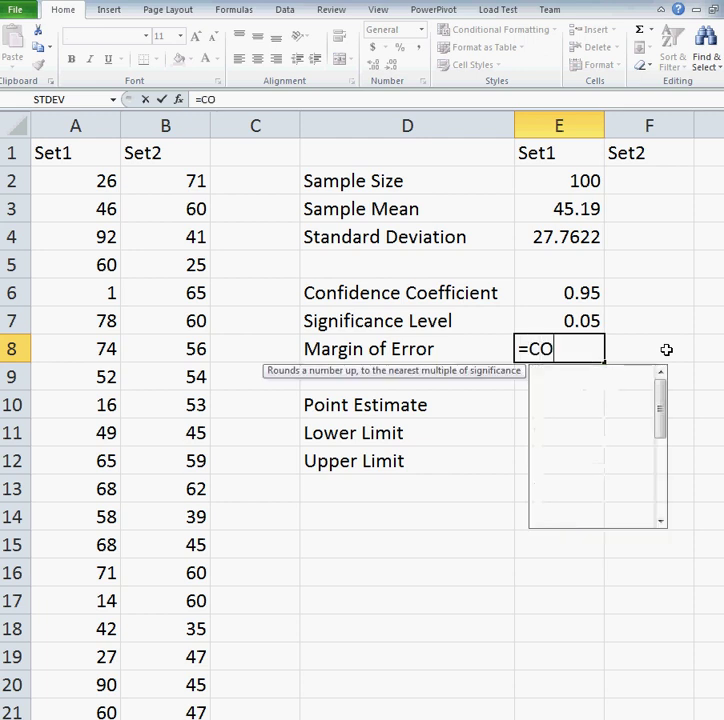
type("NFIDENCE(")
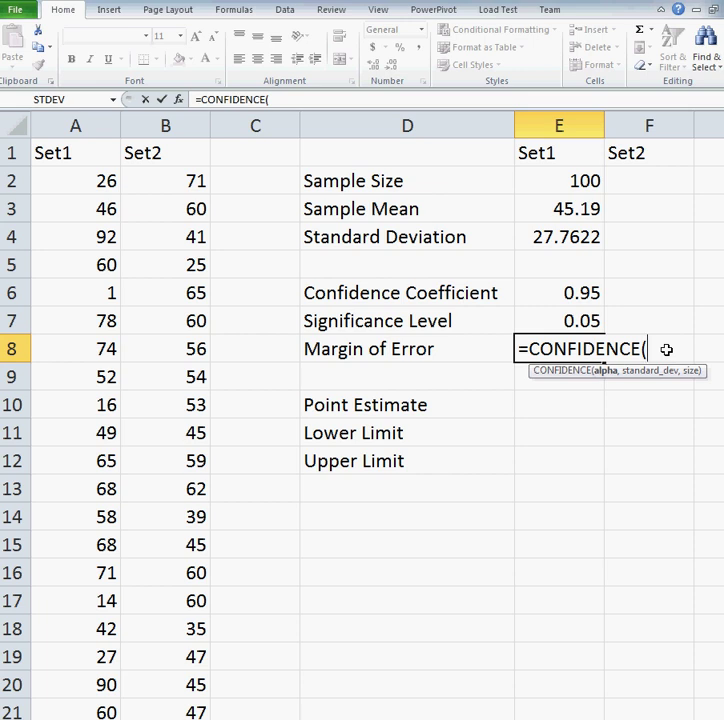
type("E7")
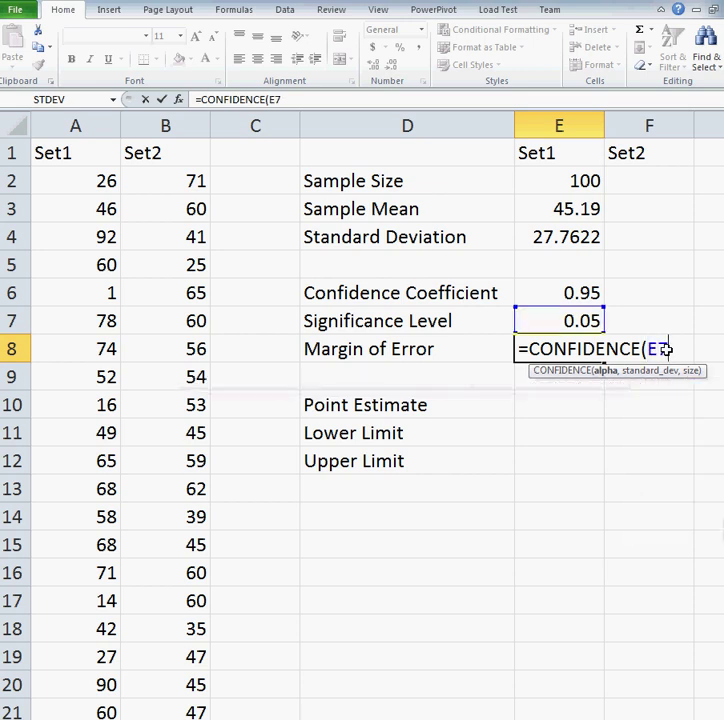
type(",")
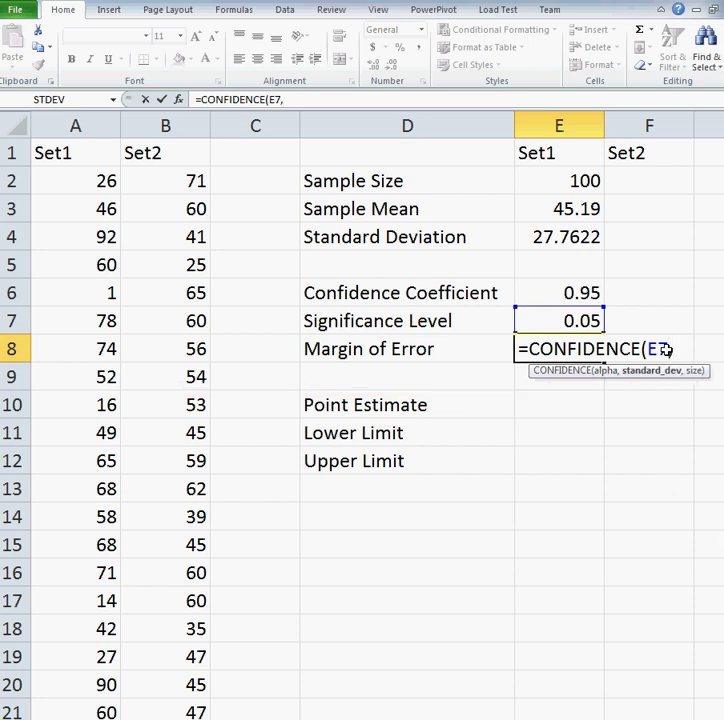
type("E")
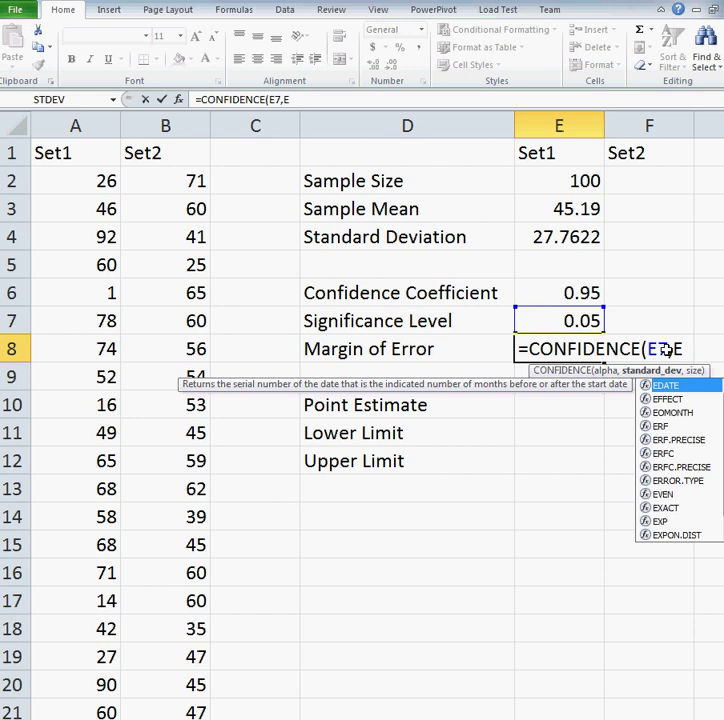
type("4,")
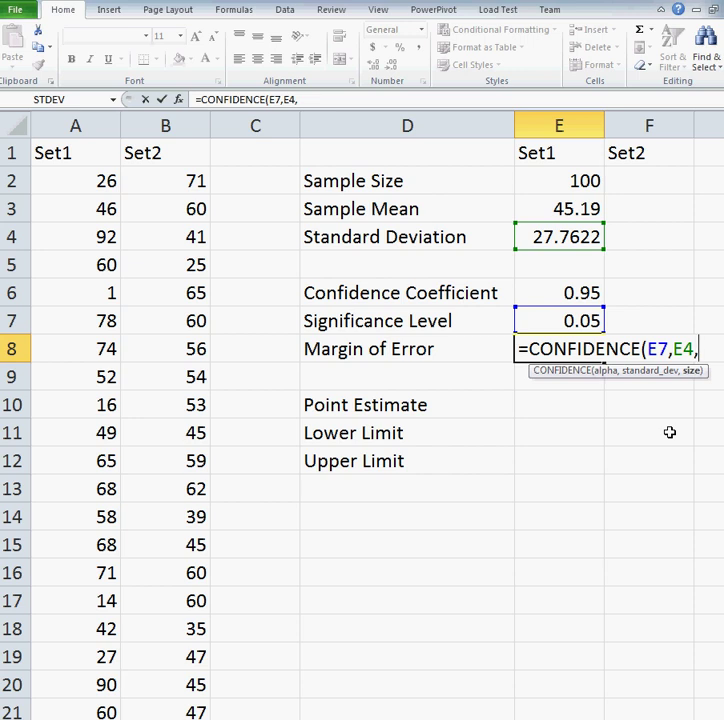
type("E2")
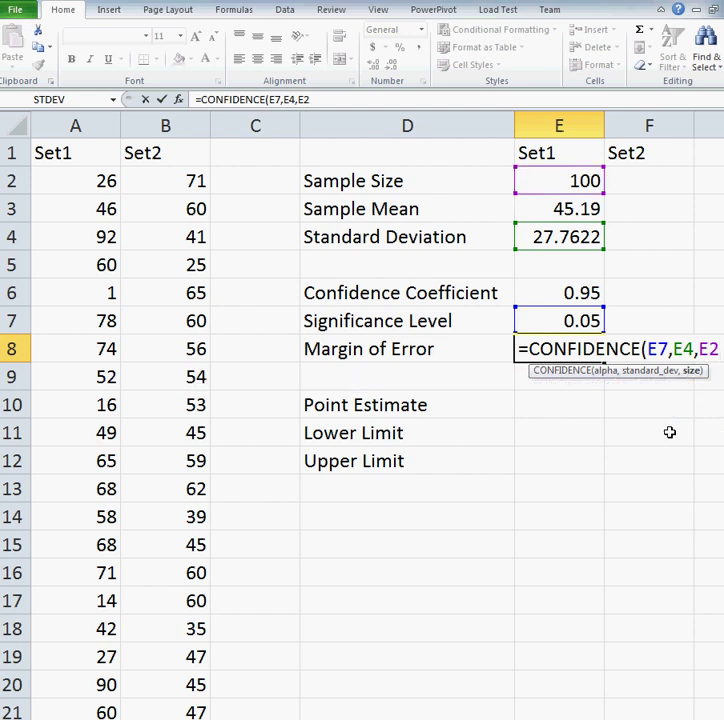
type(")")
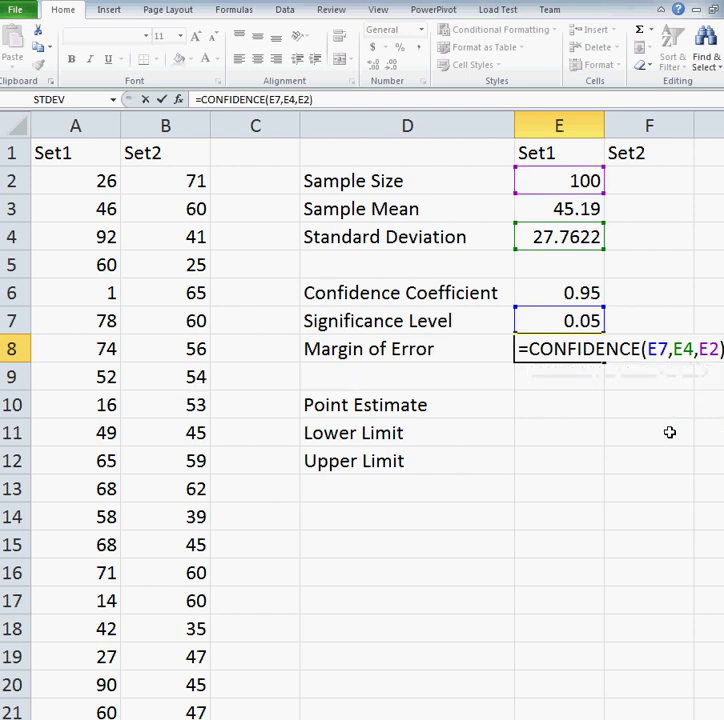
key("Return")
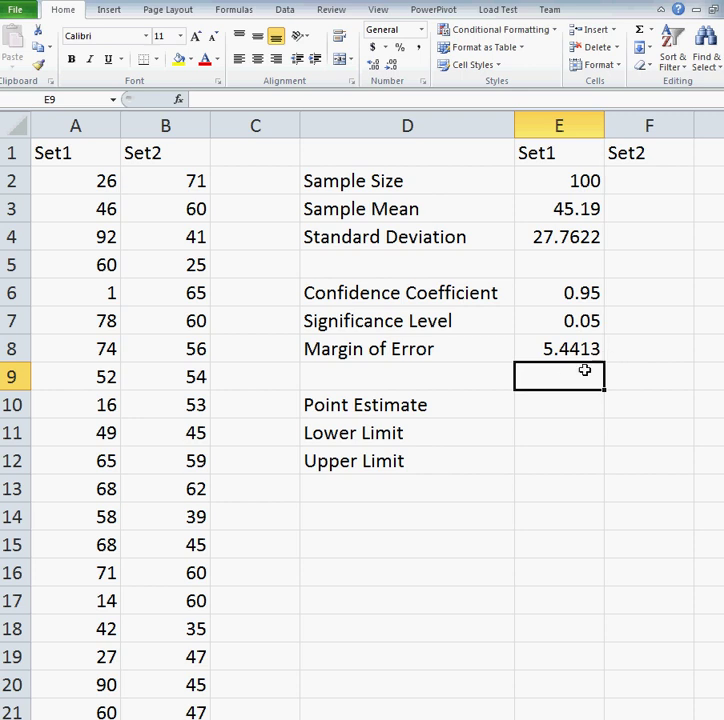
Step: Enter the Set1 point estimate in cell E10 with the formula =E3
left_click(542, 403)
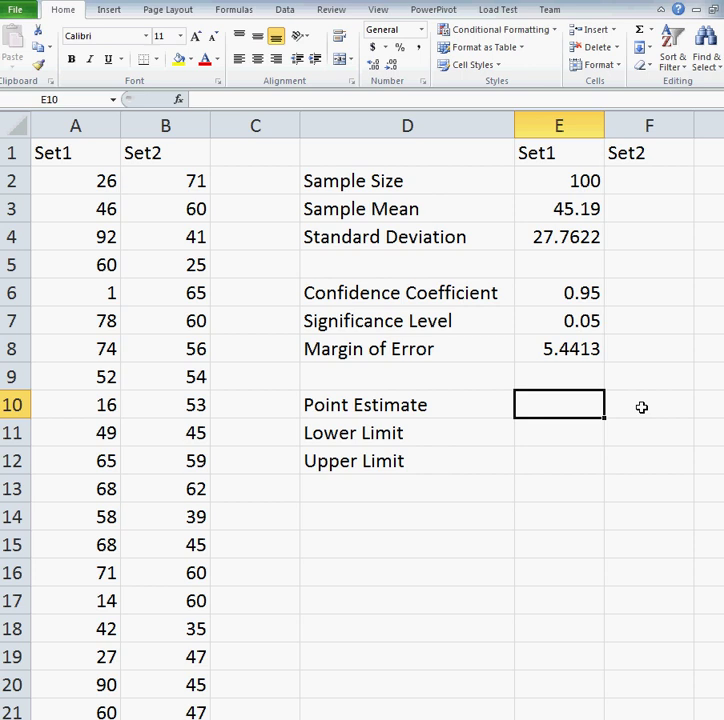
type("=")
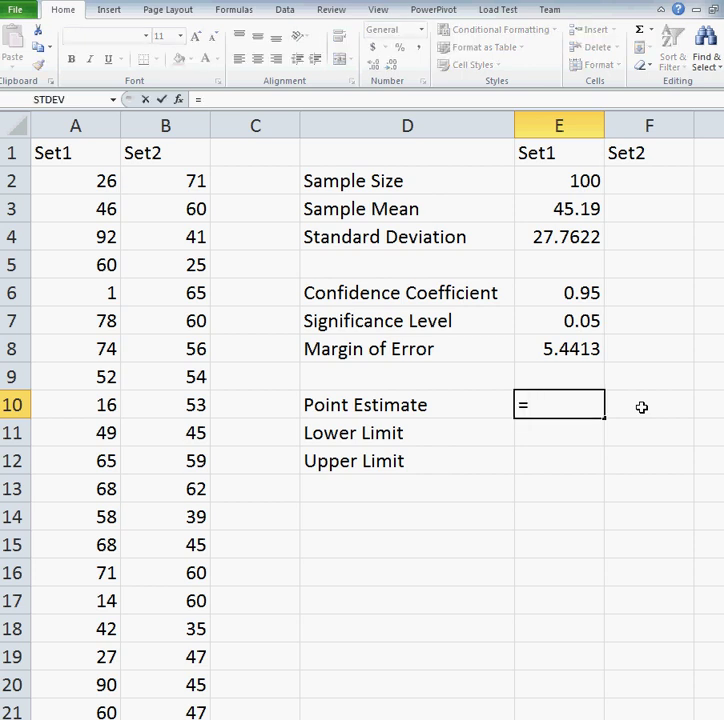
type("E3")
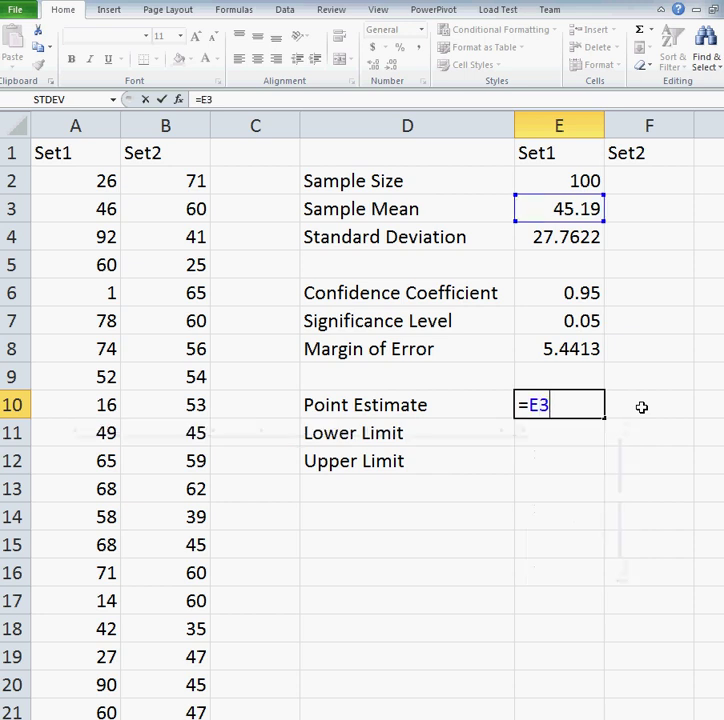
key("Return")
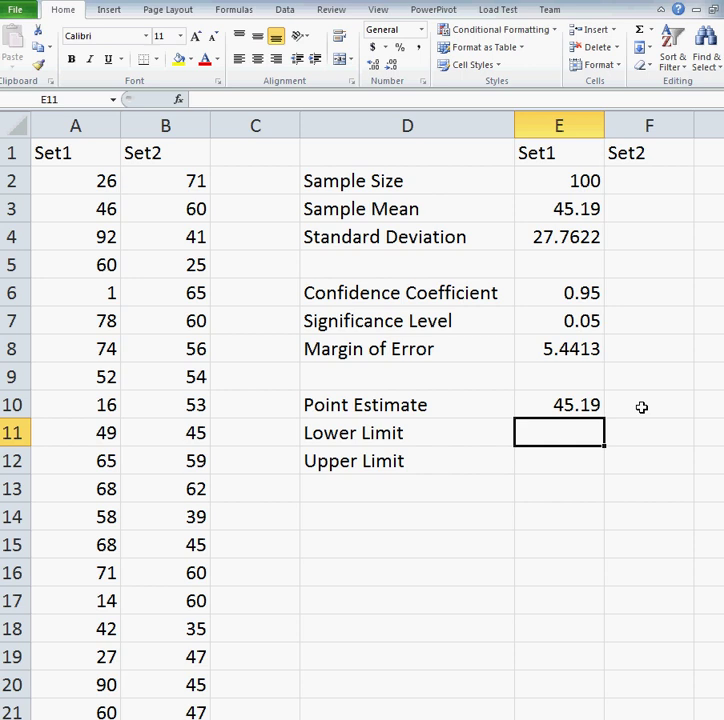
Step: Calculate the Set1 lower limit in cell E11 with the formula =E10-E8
type("=")
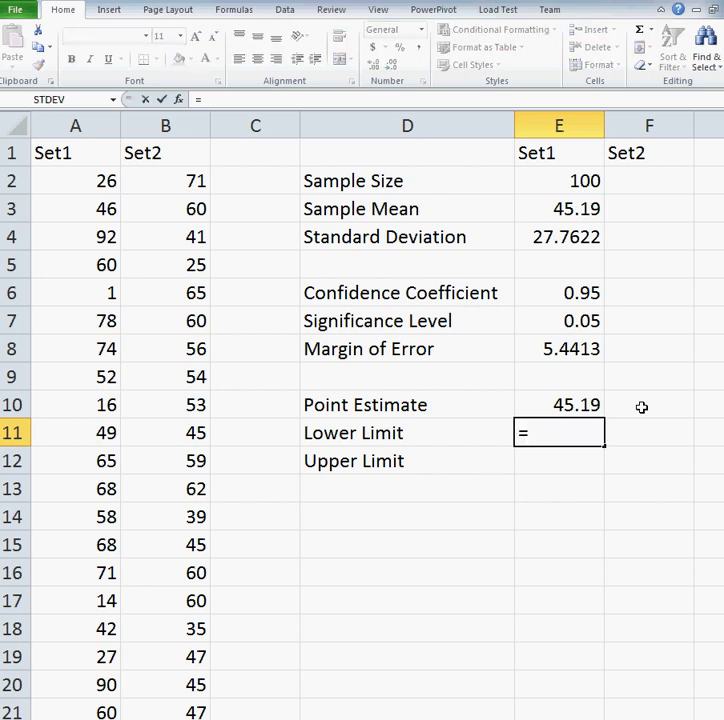
type("E")
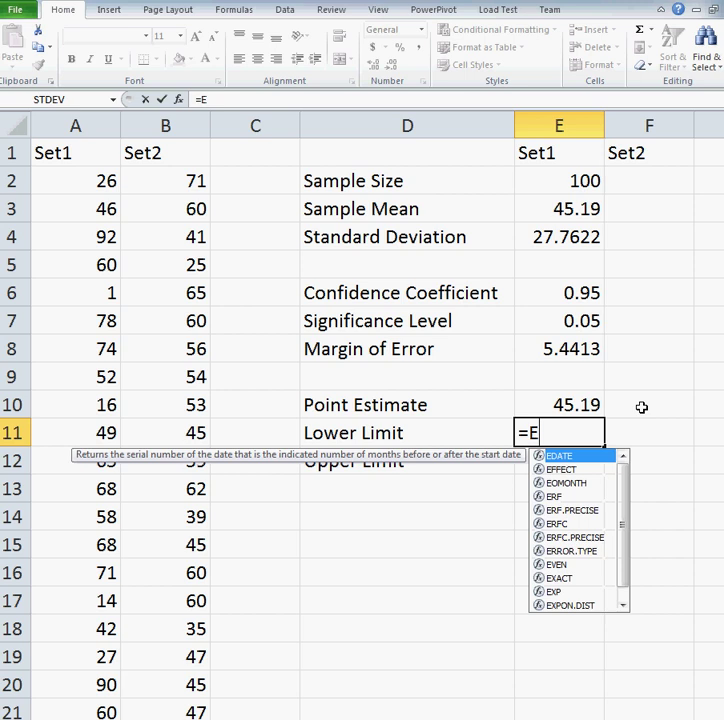
type("10-E8")
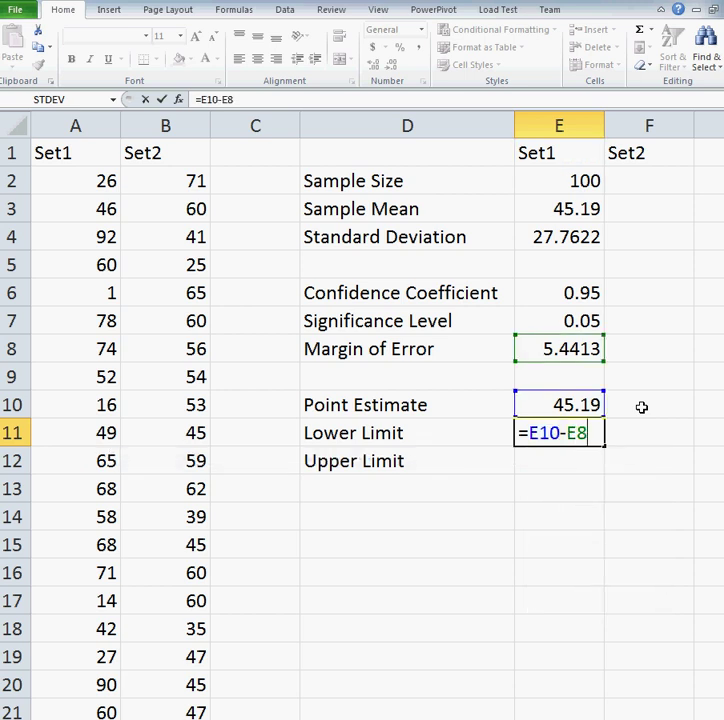
key("Return")
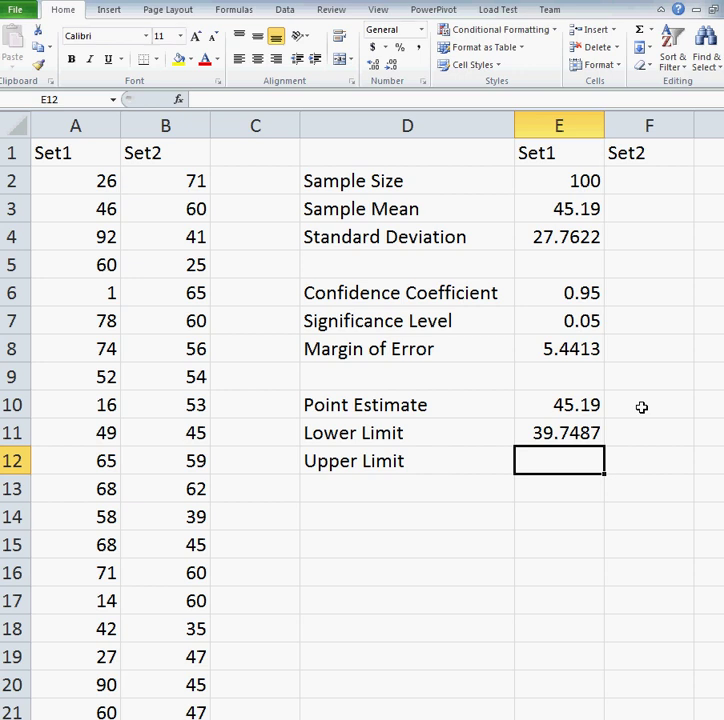
Step: Calculate the Set1 upper limit in cell E12 with the formula =E10+E8
type("=")
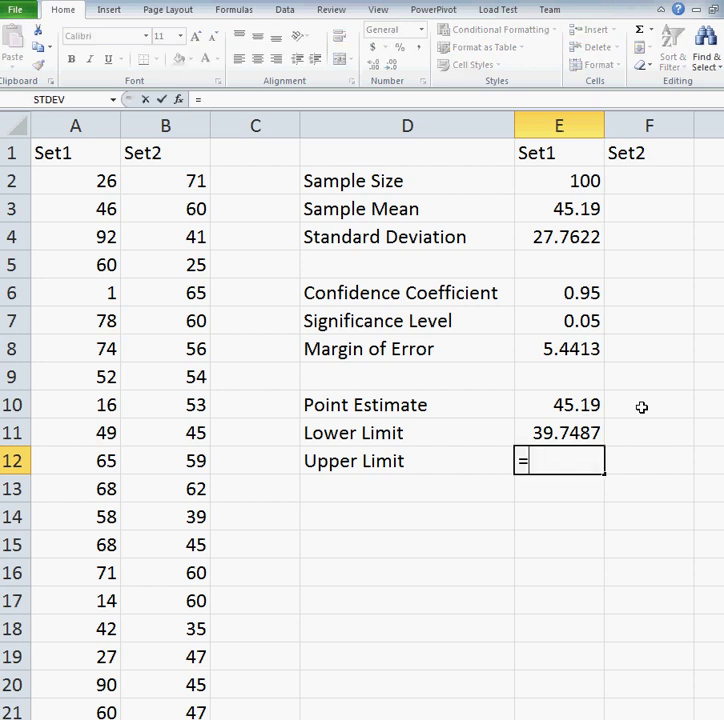
type("E10")
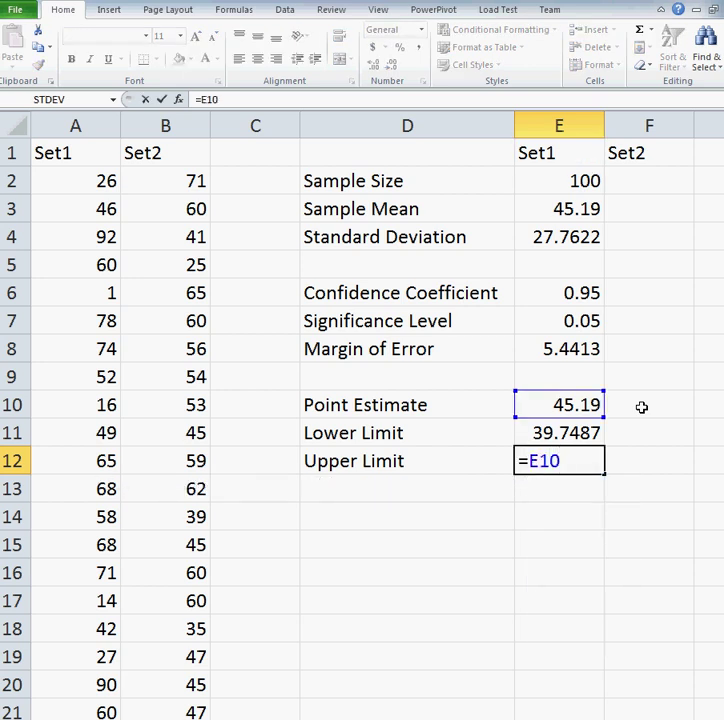
type("+E8")
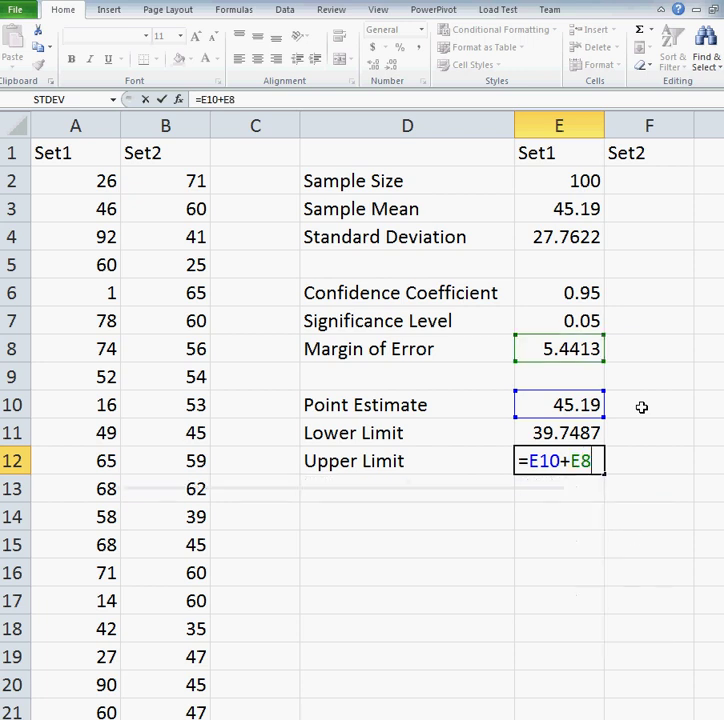
key("Return")
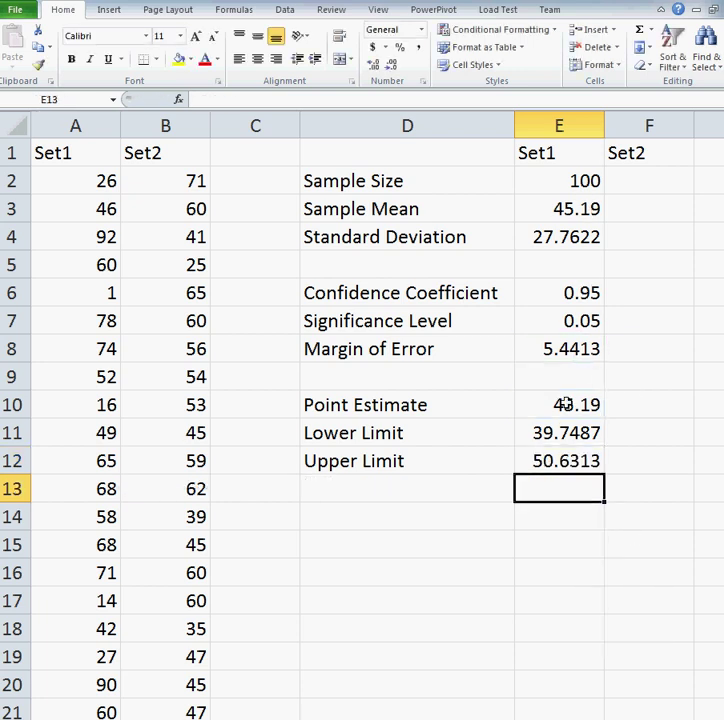
left_click(615, 405)
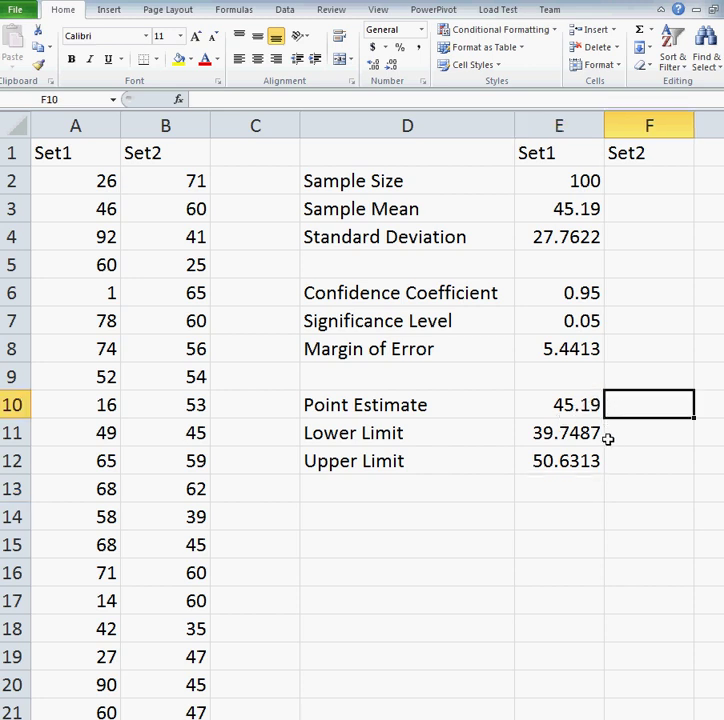
left_click(614, 433)
left_click_drag(614, 433, 611, 459)
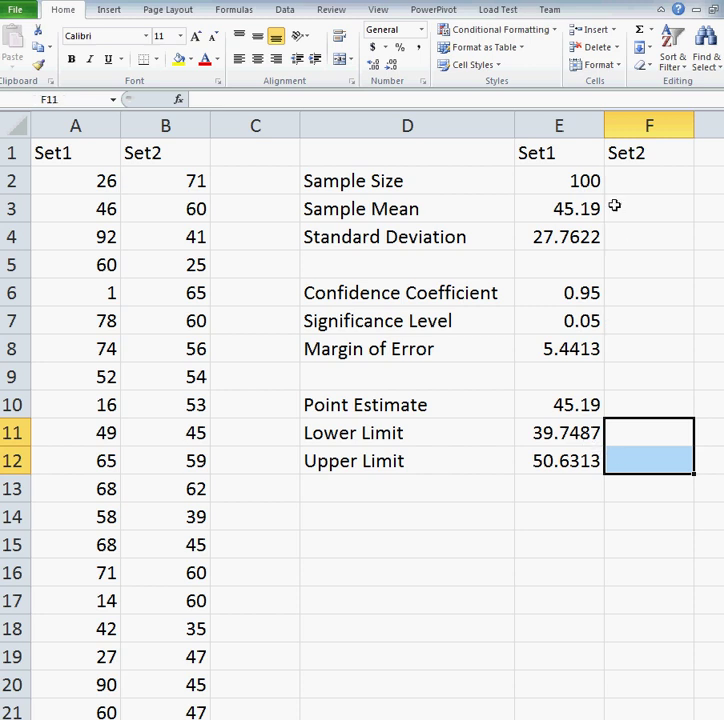
Step: Copy the Set1 formulas in E2:E12 to the Set2 column starting at cell F2, then clear the copy selection
left_click_drag(587, 183, 568, 458)
key("ctrl+c")
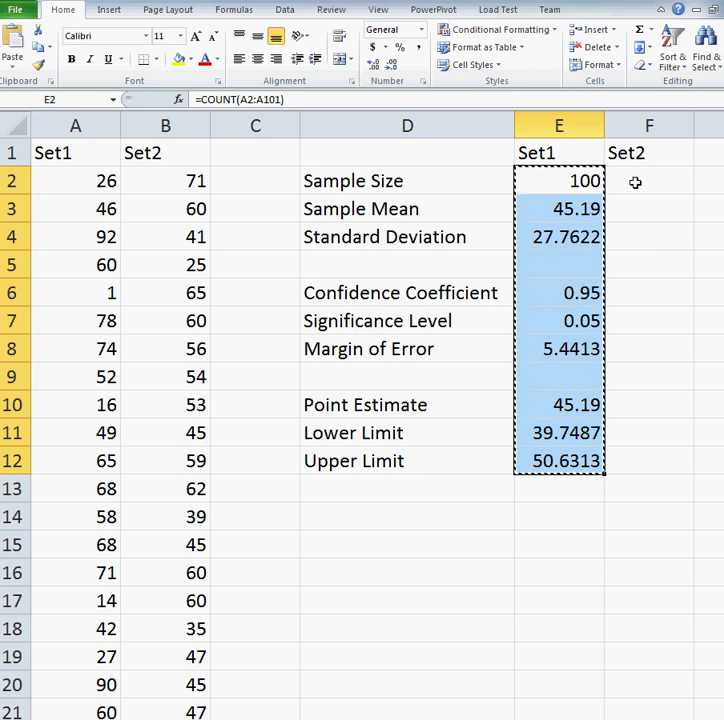
left_click(635, 182)
key("ctrl+v")
left_click(461, 218)
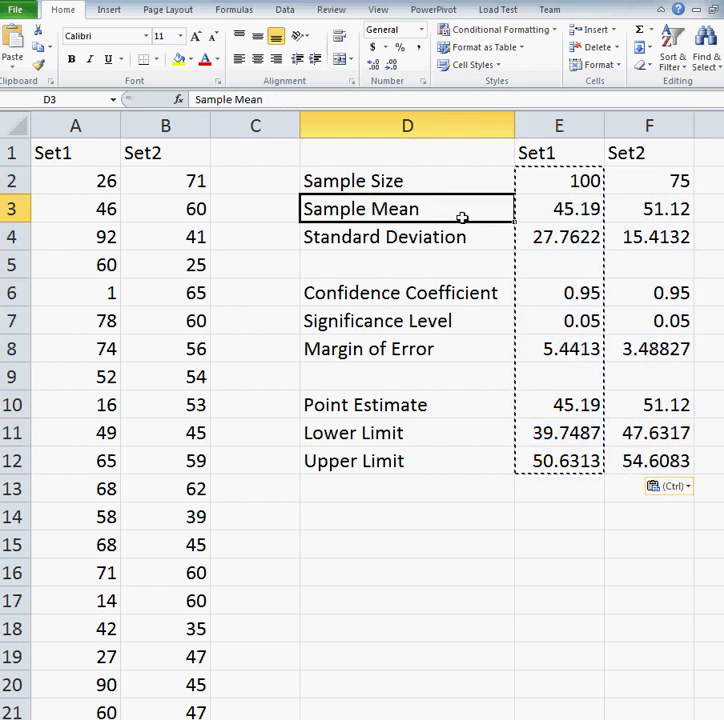
key("Escape")
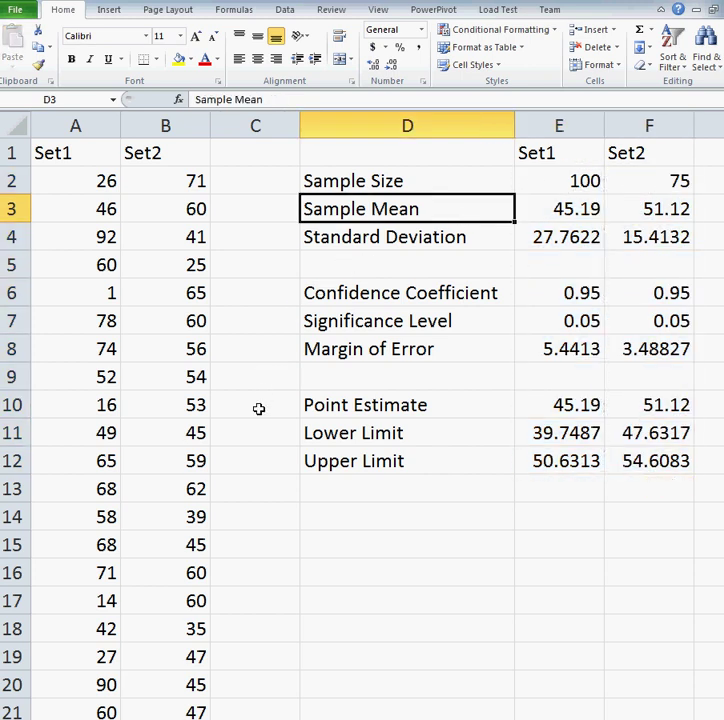
left_click(259, 408)
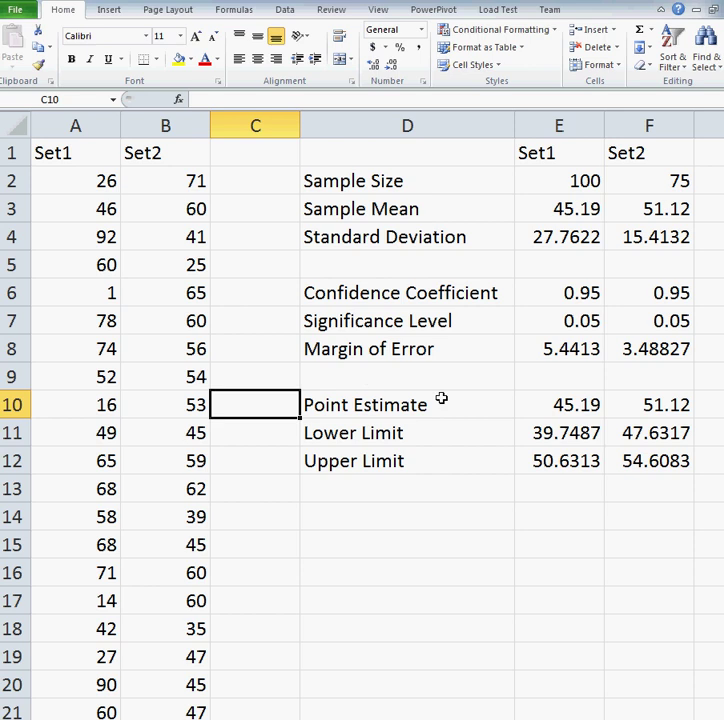
Step: Insert a markers-only scatter chart of the two point estimates in E10:F10
left_click_drag(540, 402, 625, 408)
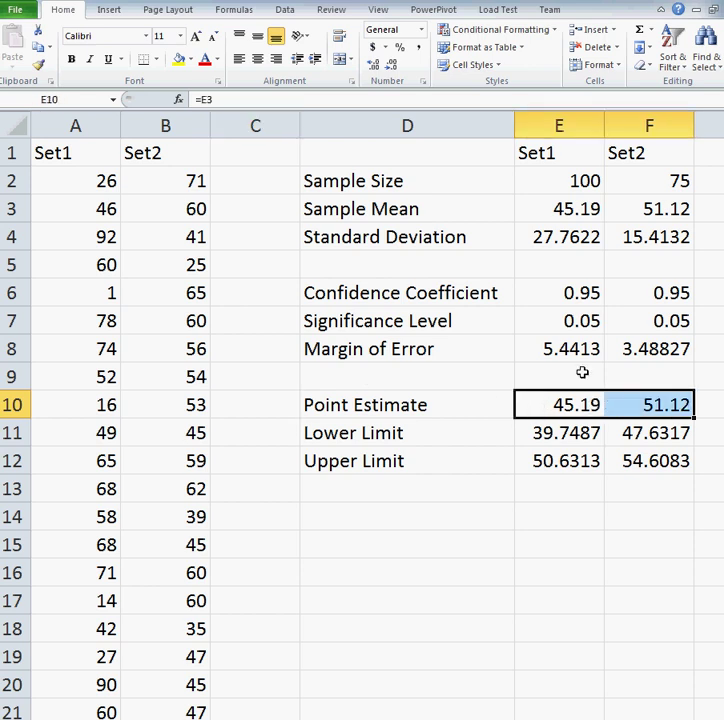
left_click(117, 12)
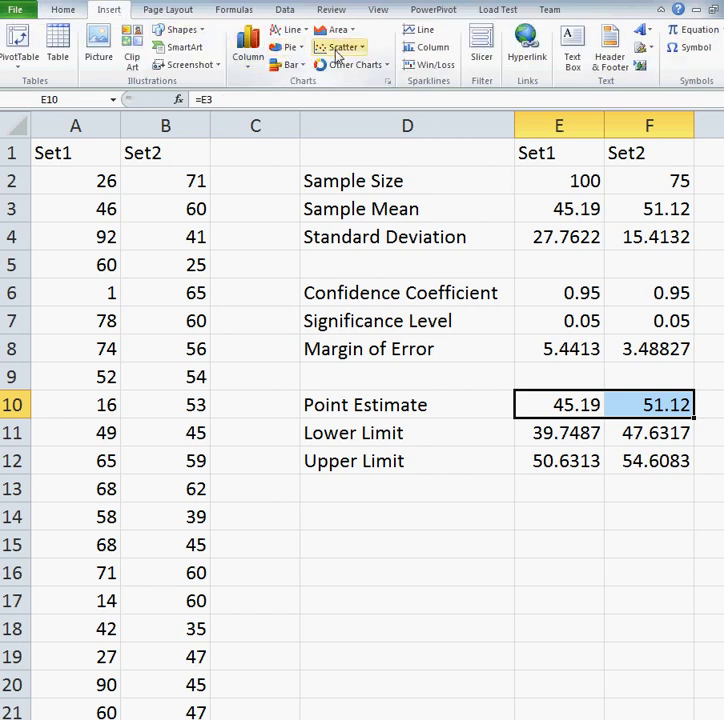
left_click(339, 50)
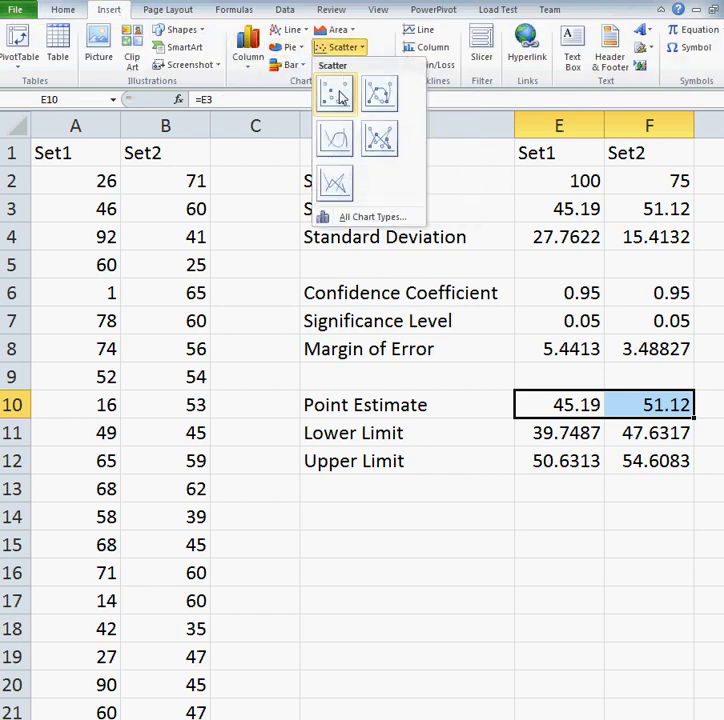
left_click(339, 95)
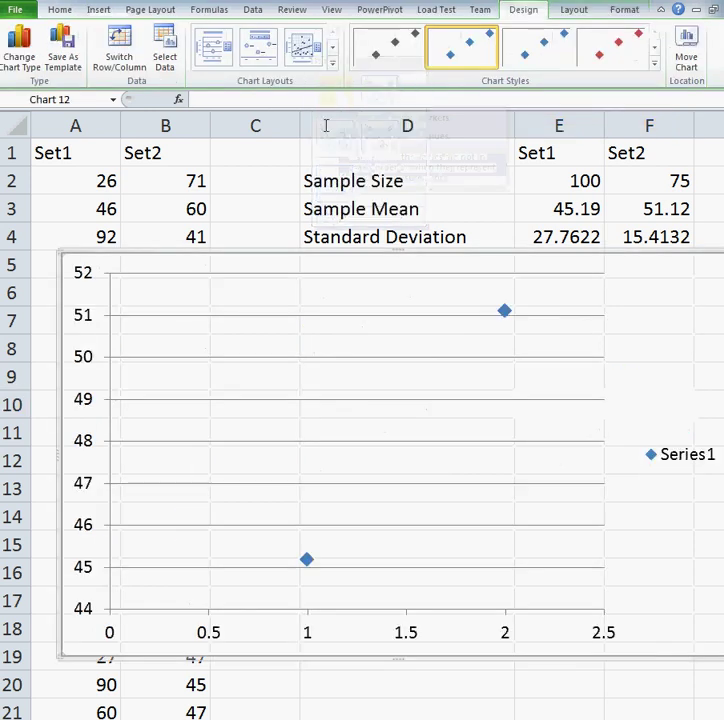
Step: Delete the scatter chart's legend and shrink the chart to fit over columns A to D below row 9
left_click(660, 454)
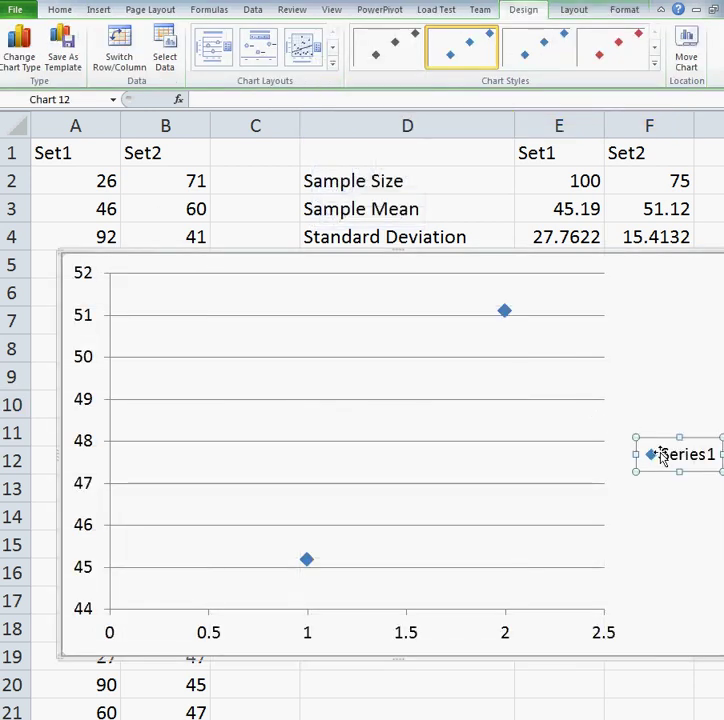
key("Delete")
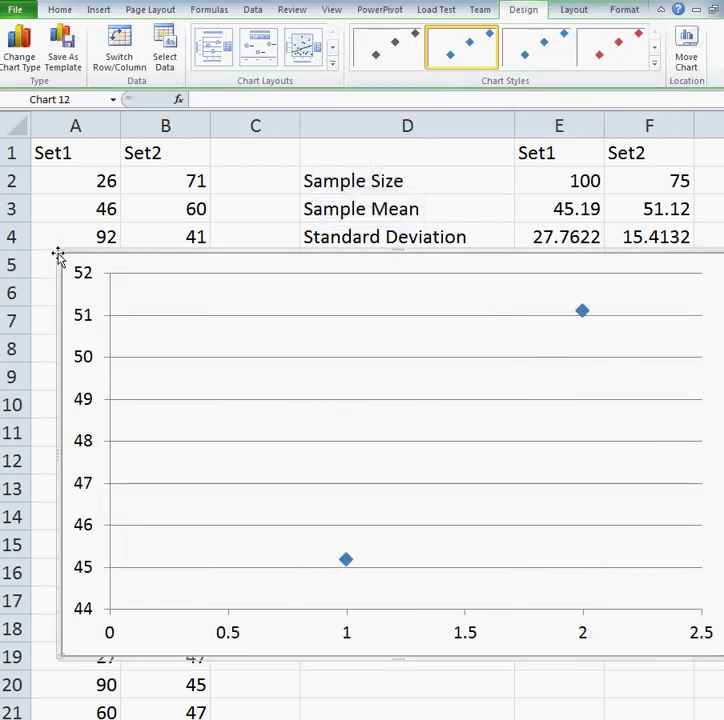
left_click_drag(58, 256, 119, 396)
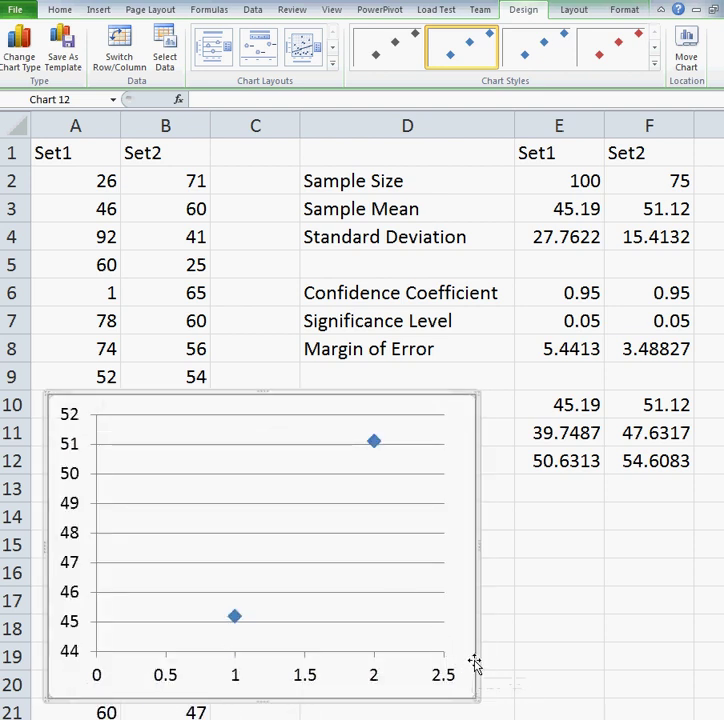
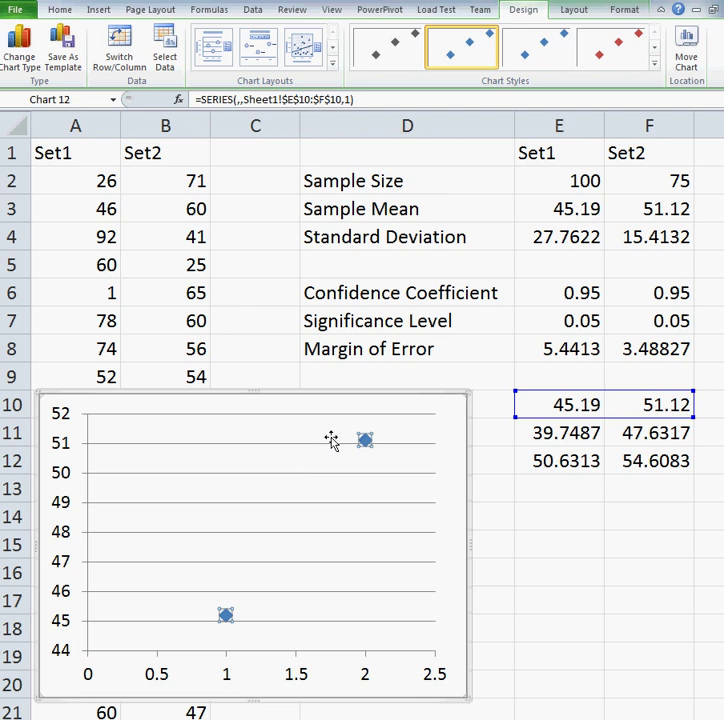
Step: Add error bars with standard error to the point estimate series and delete the horizontal ones
left_click(569, 11)
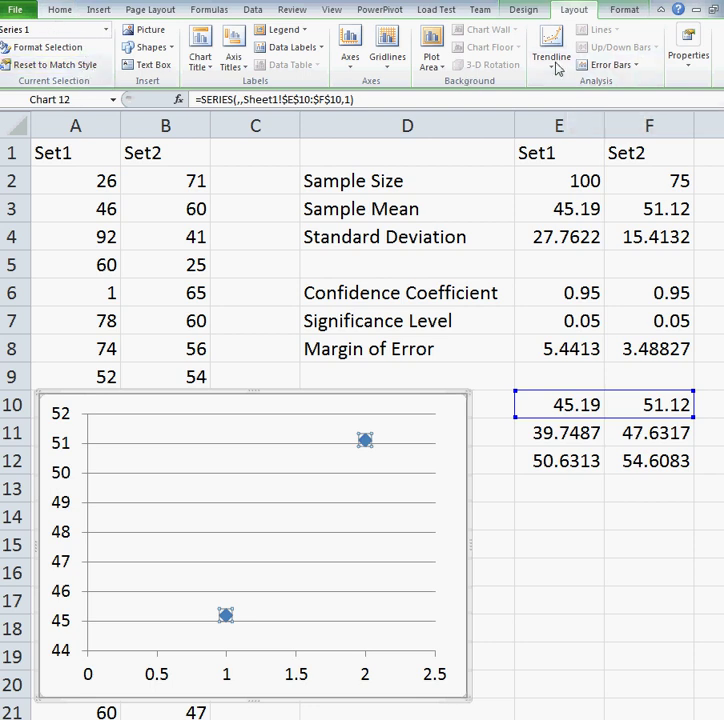
left_click(630, 66)
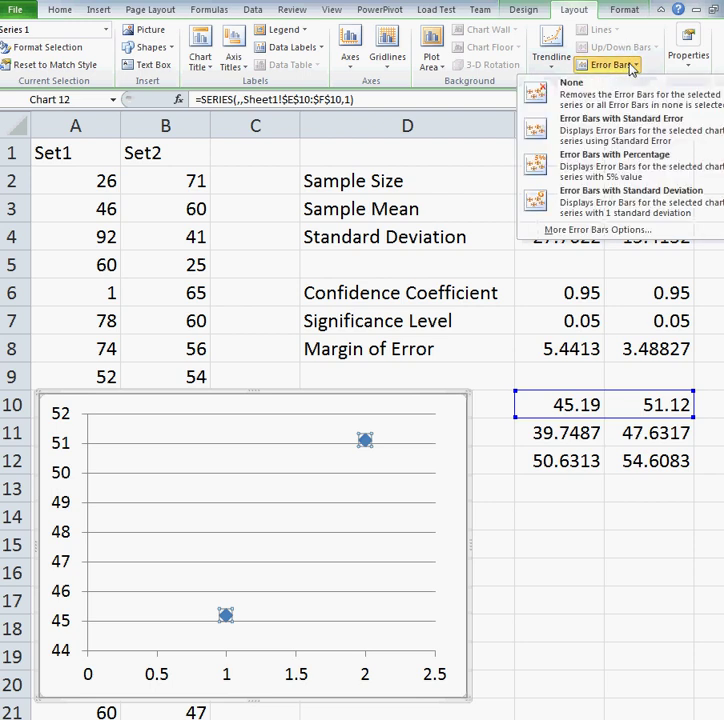
left_click(632, 145)
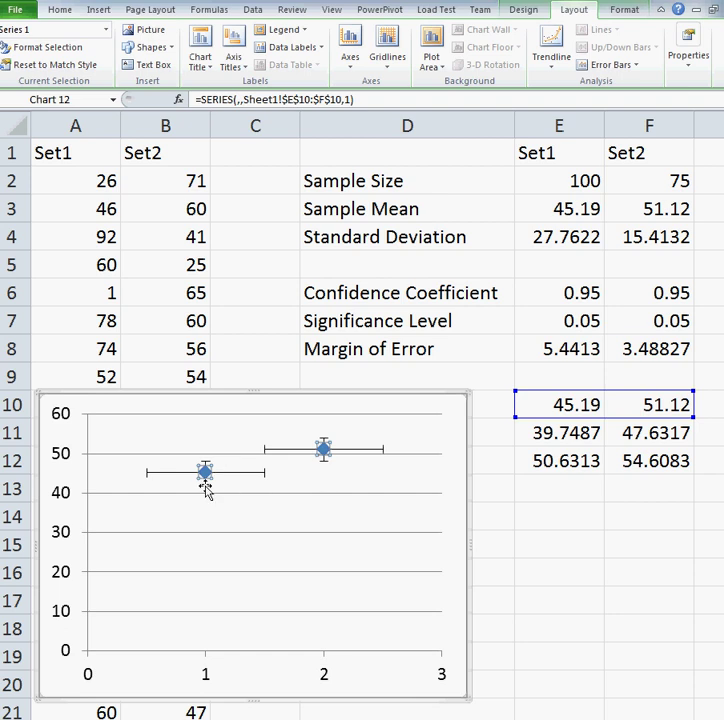
left_click(367, 451)
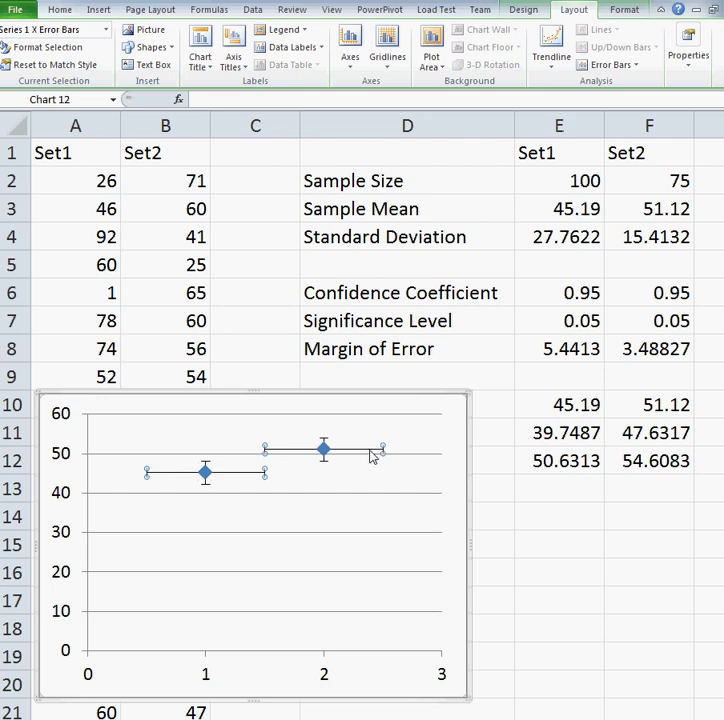
key("Delete")
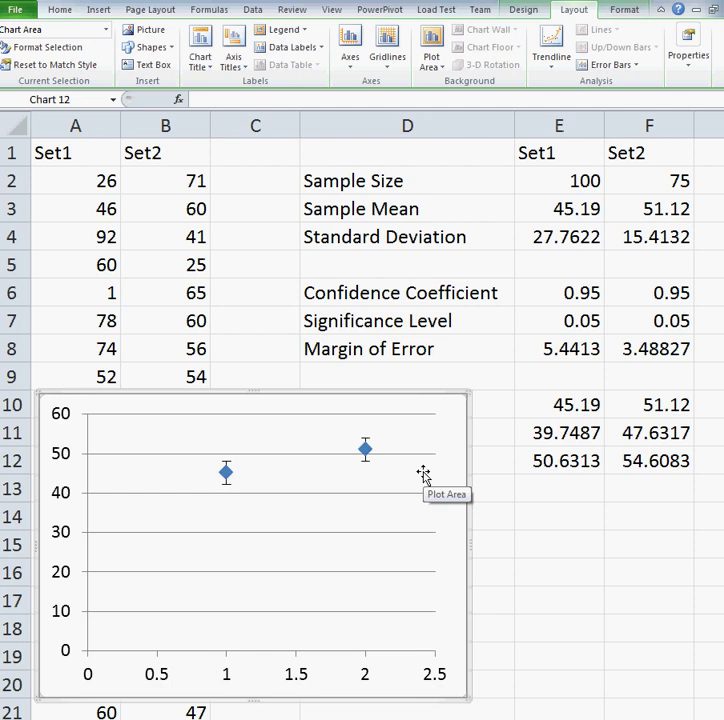
Step: Set the error amount of the chart's vertical error bars to Custom and open its value specification
mouse_move(368, 455)
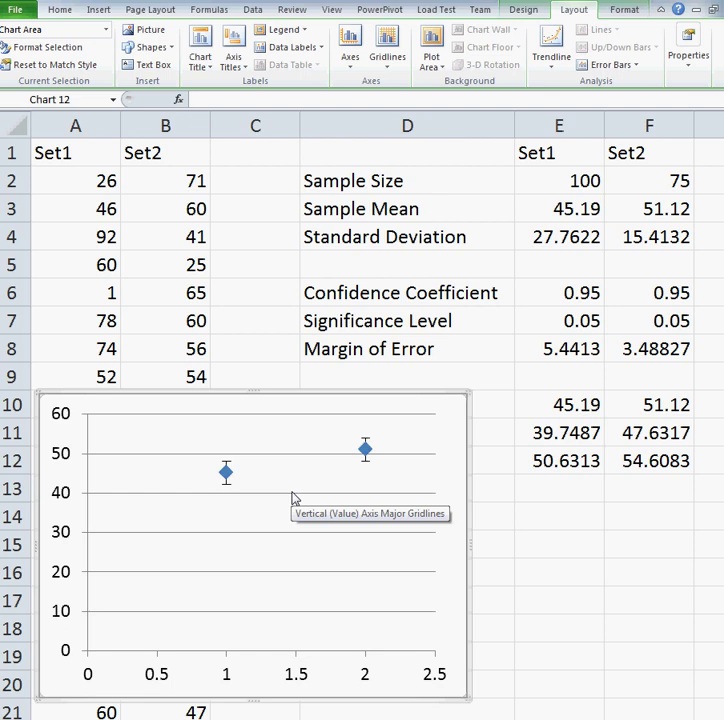
left_click(366, 462)
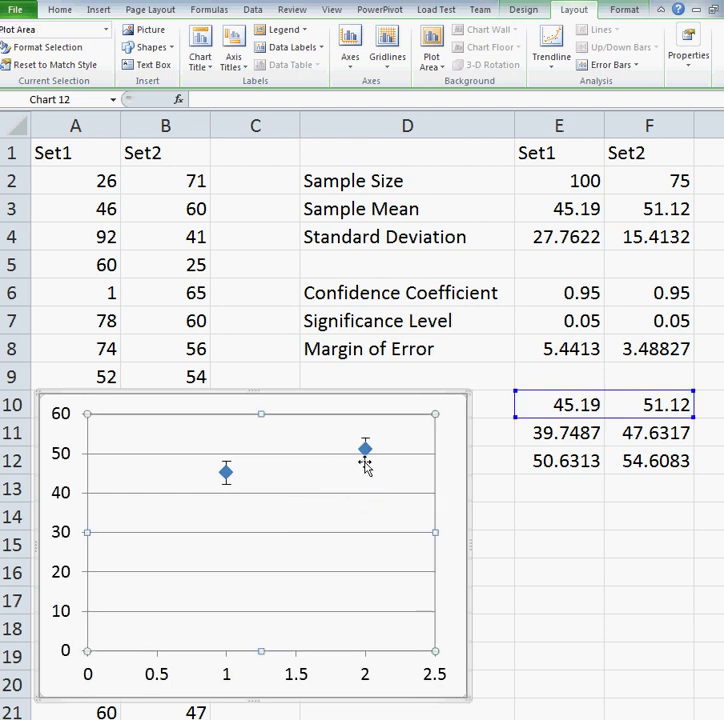
left_click(367, 466)
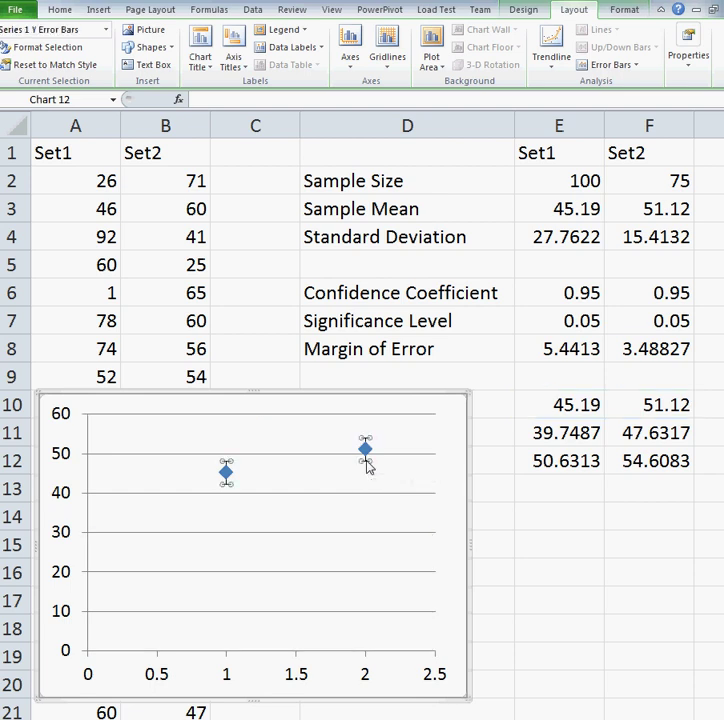
right_click(367, 466)
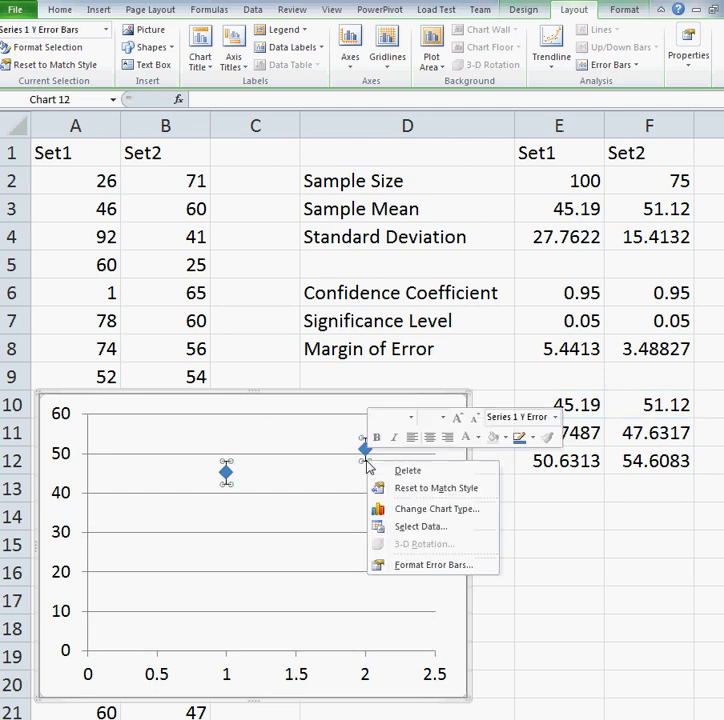
left_click(419, 567)
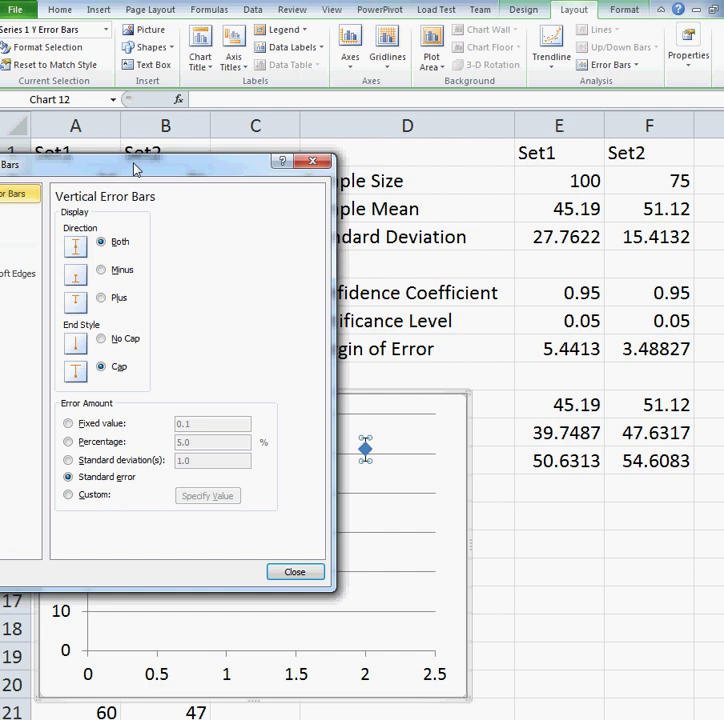
left_click_drag(137, 168, 207, 347)
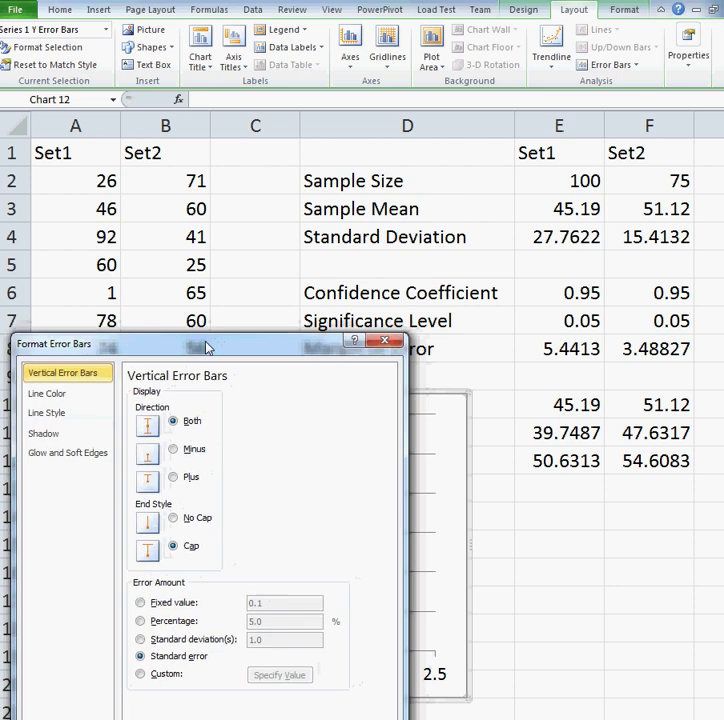
left_click(141, 674)
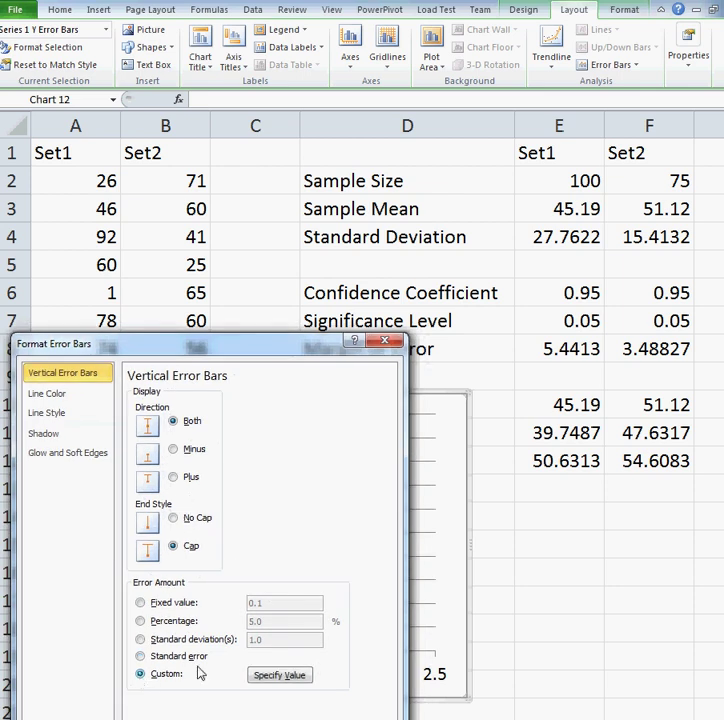
left_click(272, 676)
left_click_drag(322, 185, 267, 324)
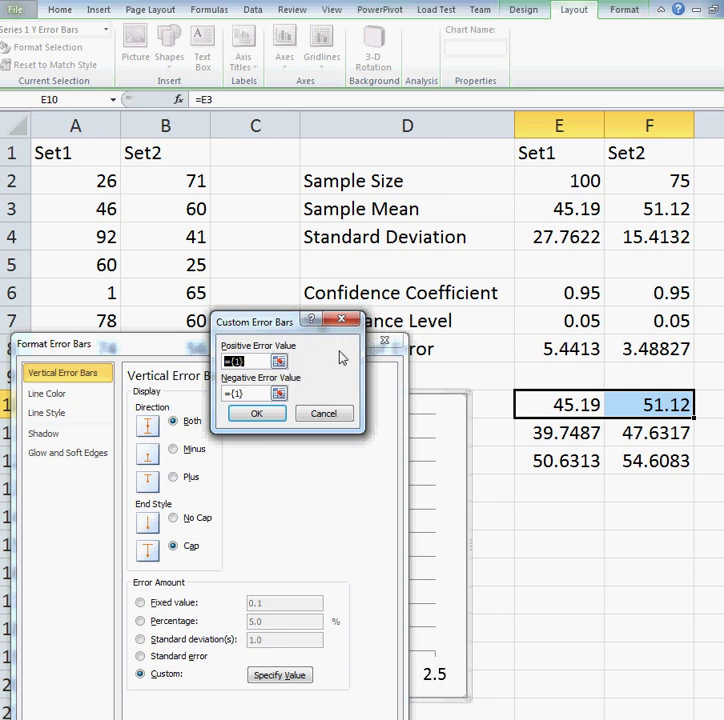
Step: Use the margins of error in E8:F8 as both the positive and negative custom error values and finish formatting the error bars
left_click(279, 362)
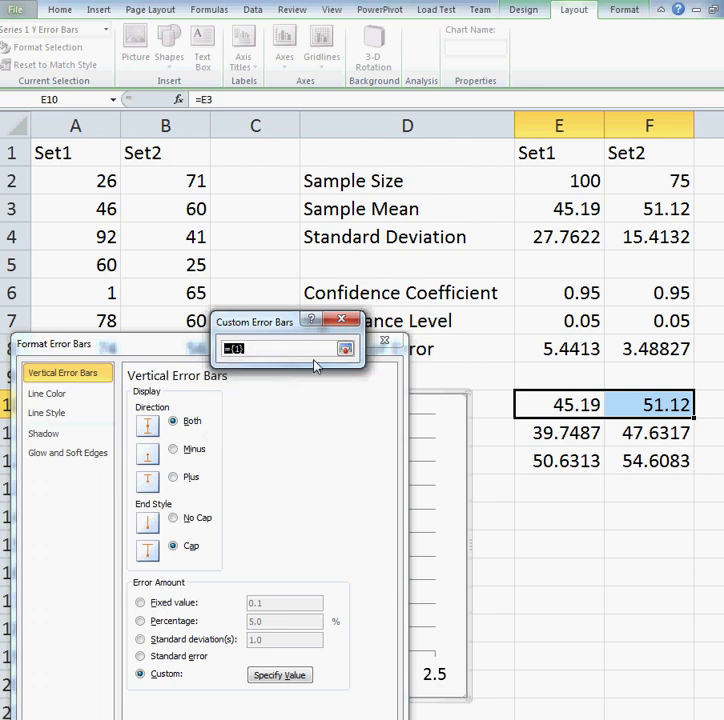
left_click_drag(540, 350, 621, 349)
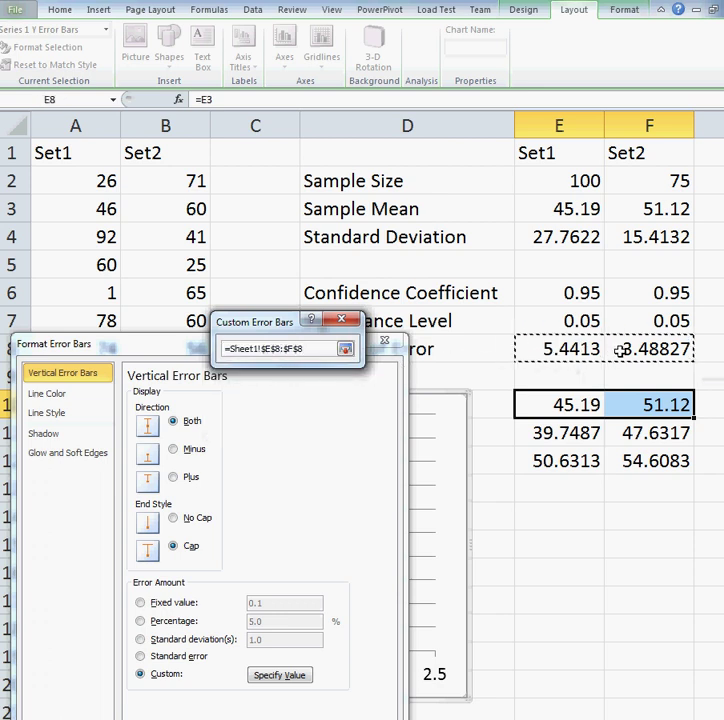
left_click(345, 350)
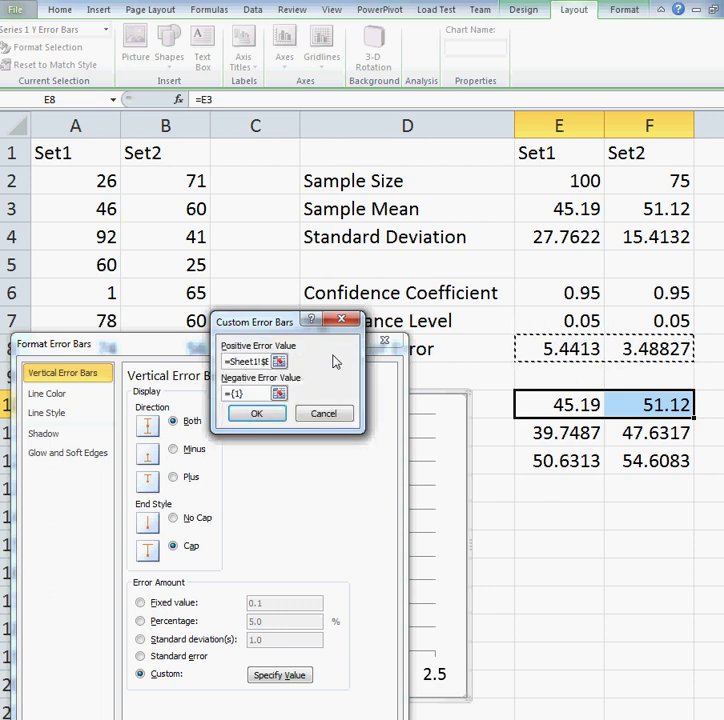
left_click(279, 395)
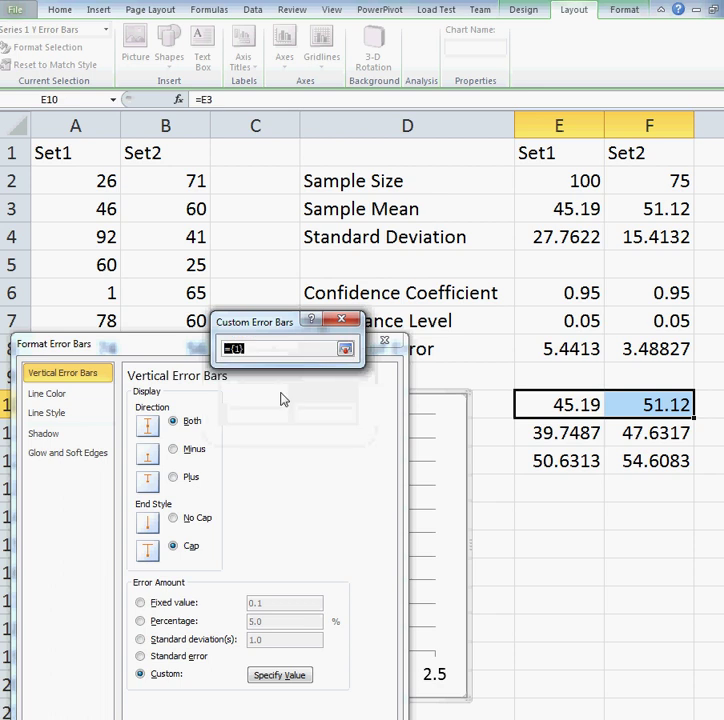
left_click_drag(530, 348, 627, 347)
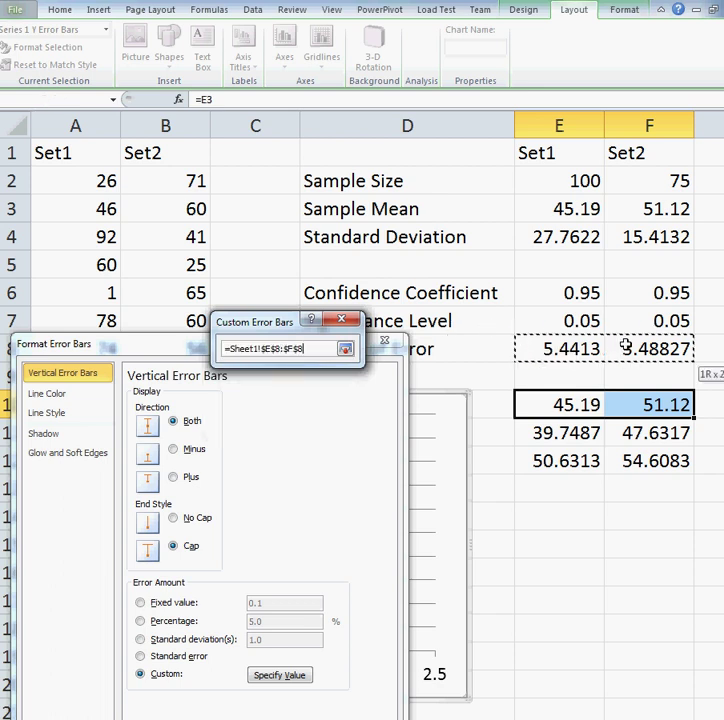
left_click(349, 350)
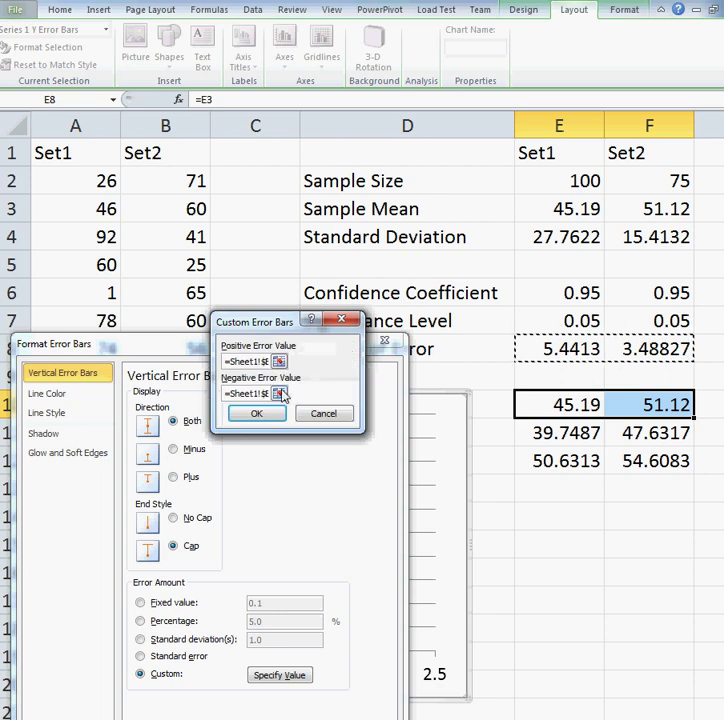
left_click(256, 416)
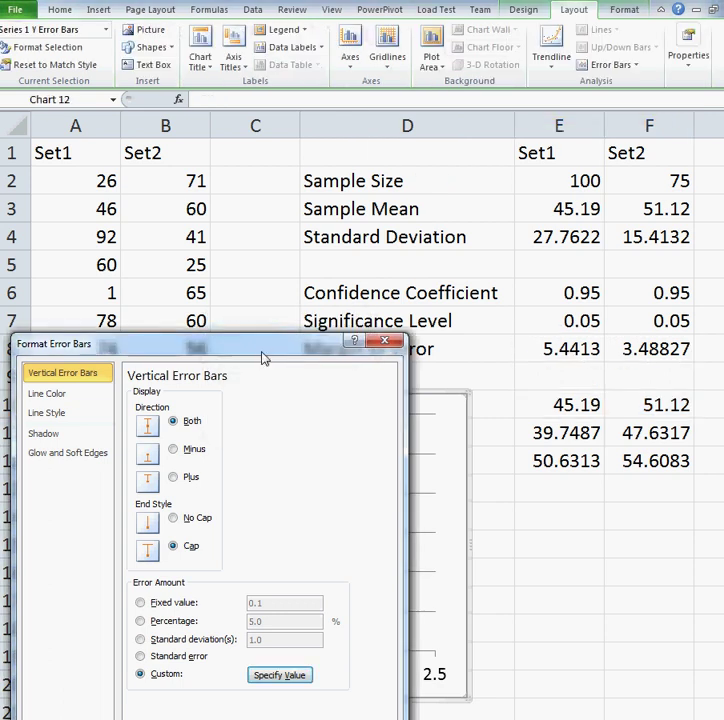
left_click_drag(264, 345, 336, 147)
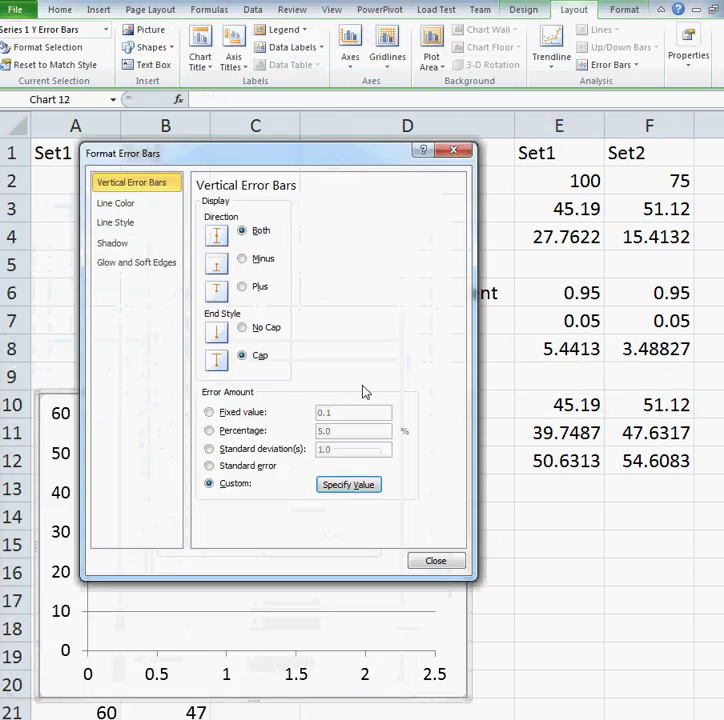
left_click(436, 562)
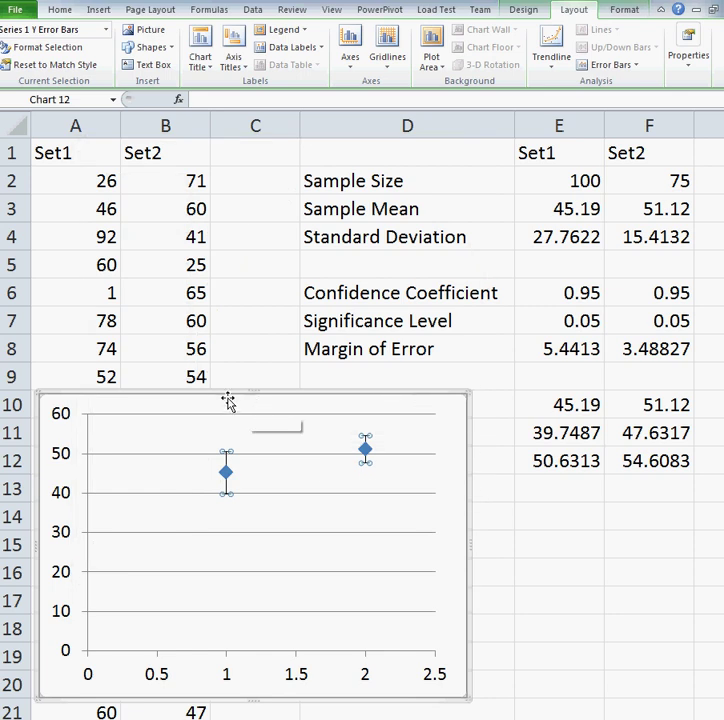
Step: Move the chart below the Upper Limit row, over columns C to F from row 13, and deselect it
left_click(469, 343)
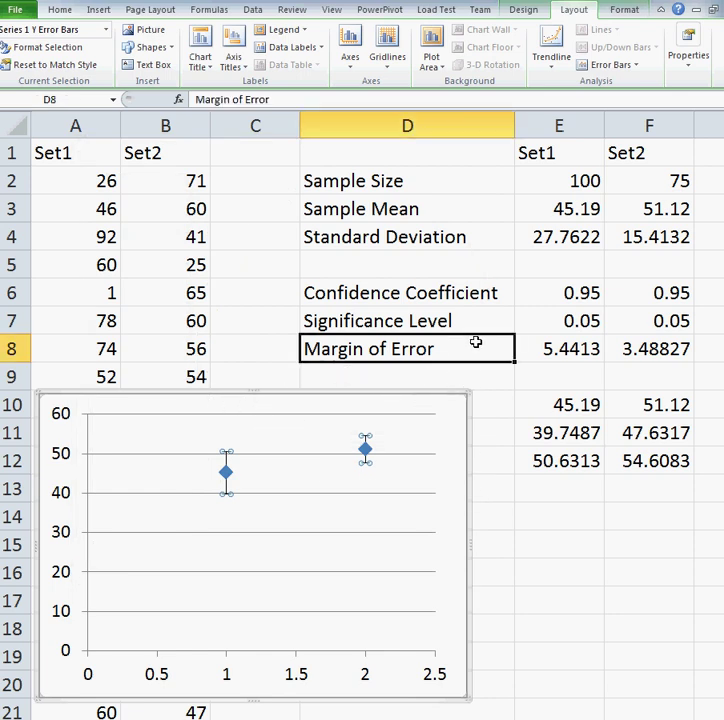
scroll(480, 346, "down", 1)
scroll(487, 348, "down", 1)
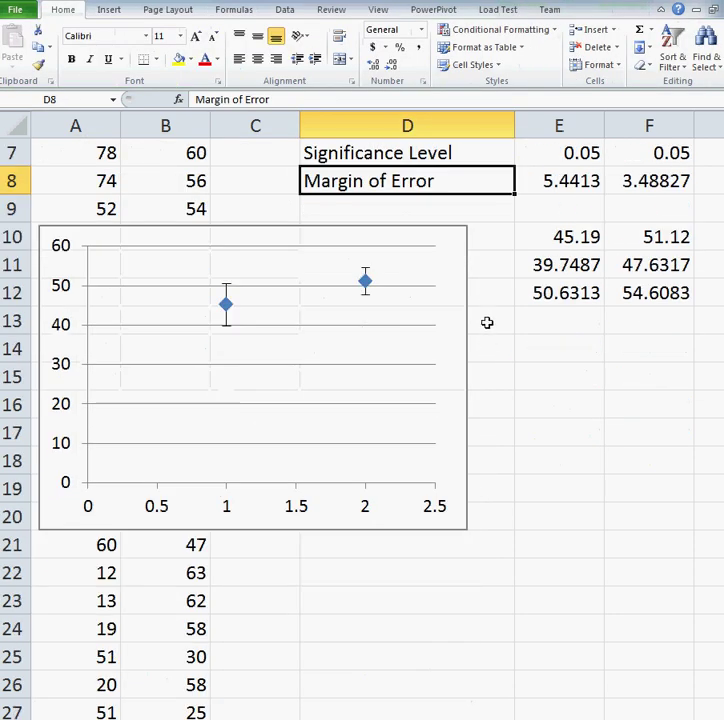
left_click(451, 255)
left_click_drag(451, 255, 667, 340)
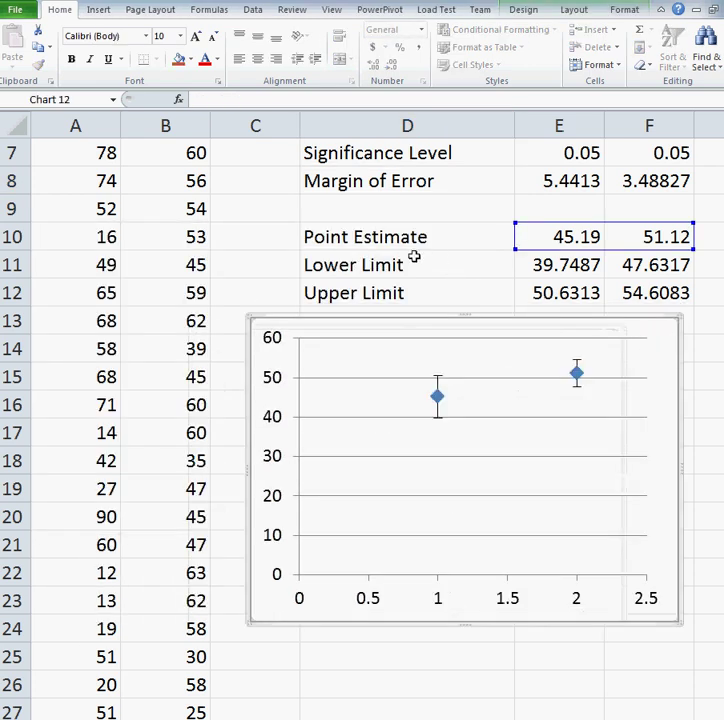
left_click(284, 235)
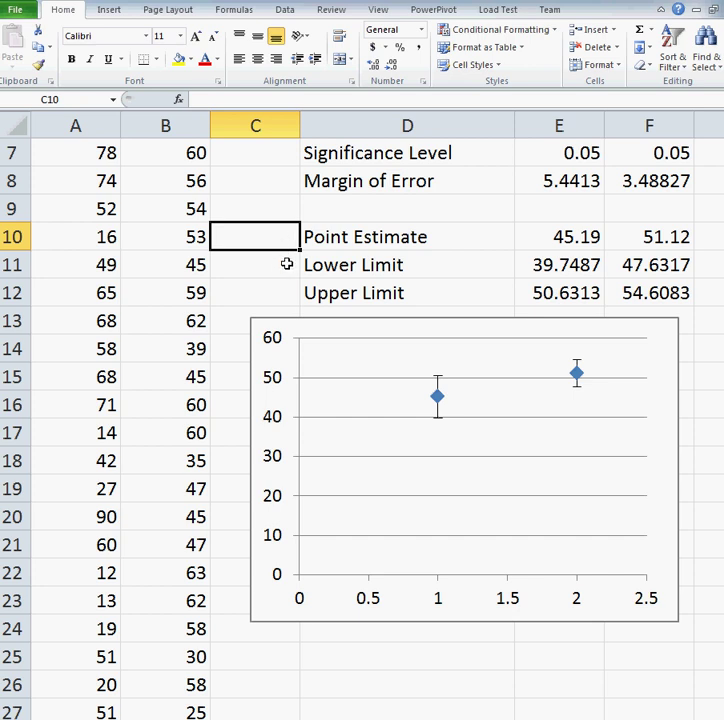
left_click_drag(287, 263, 288, 284)
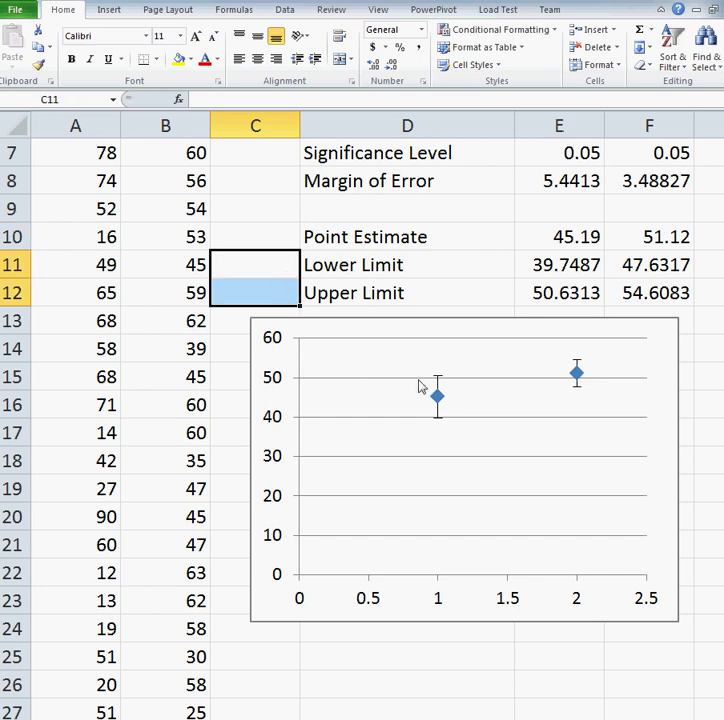